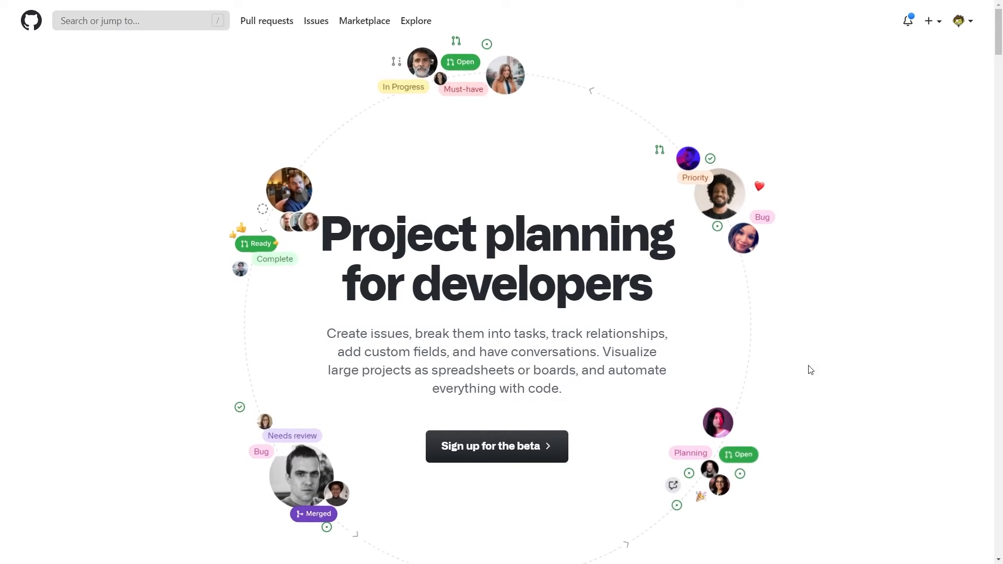
Step: Save issue #9's description as a task list of Do AAA, Do BBB and Do CCC
{"action": "left_click", "coordinate": [464, 464]}
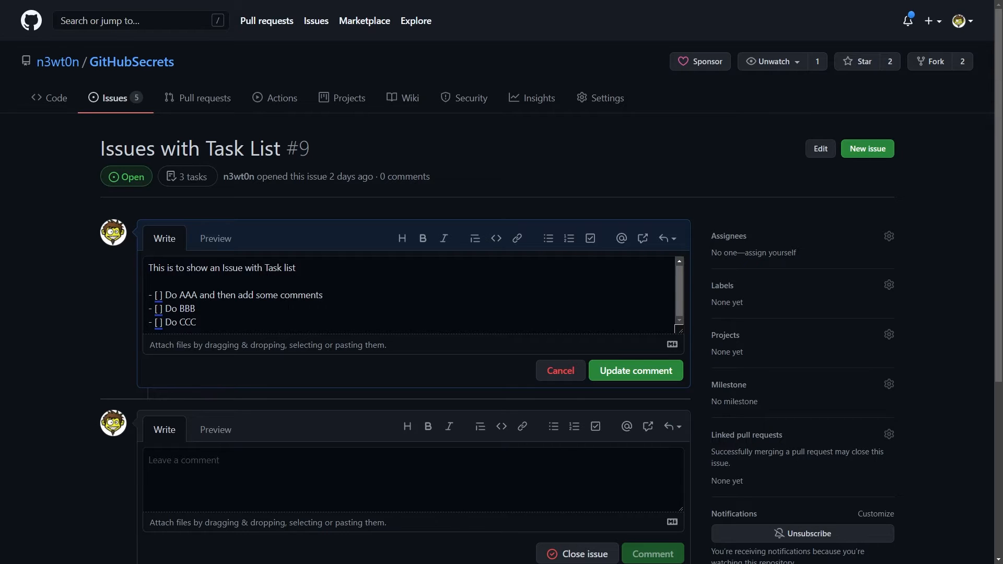
{"action": "left_click", "coordinate": [662, 376]}
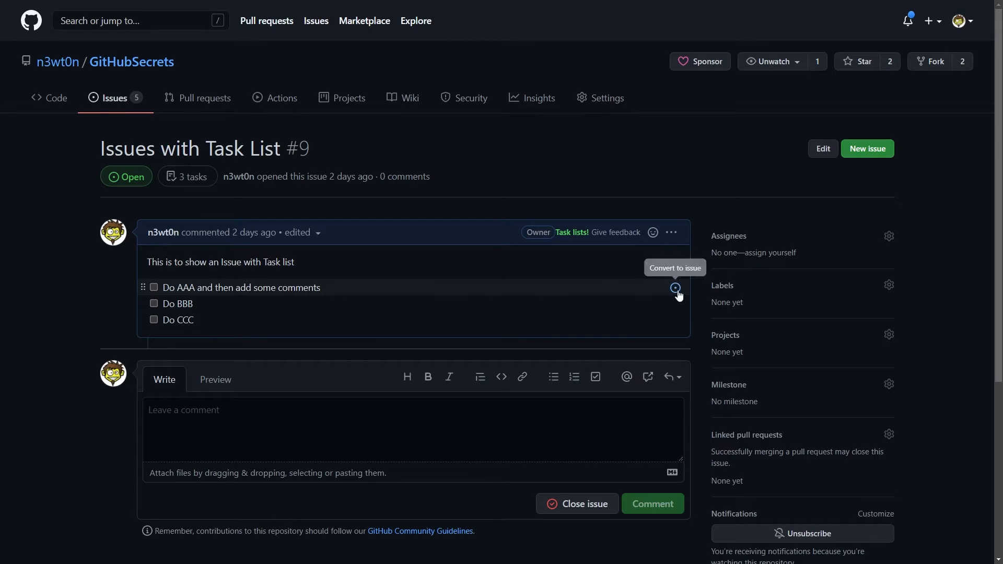
Step: Convert the Do AAA task into issue #10 and open it
{"action": "left_click", "coordinate": [675, 288]}
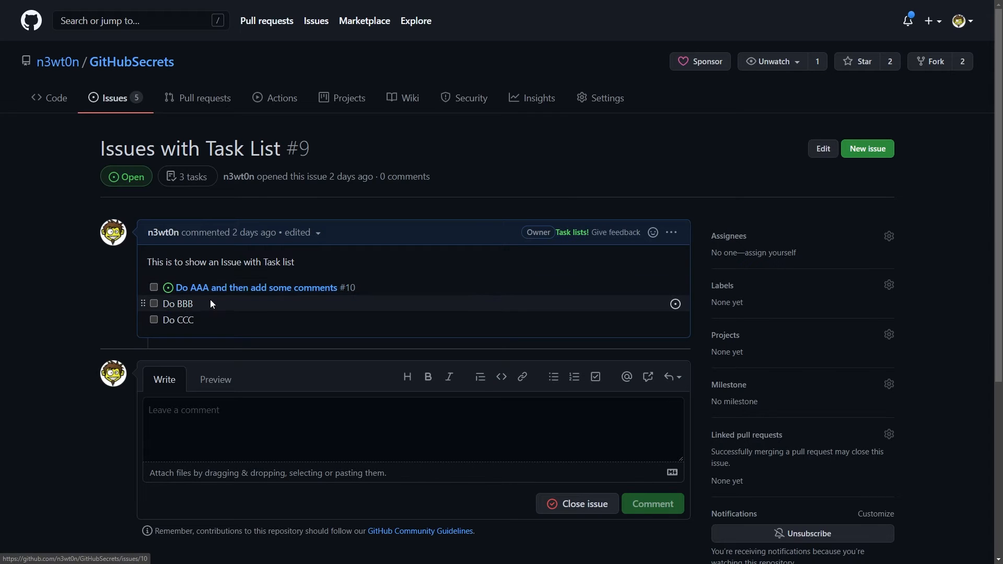
{"action": "left_click", "coordinate": [233, 289]}
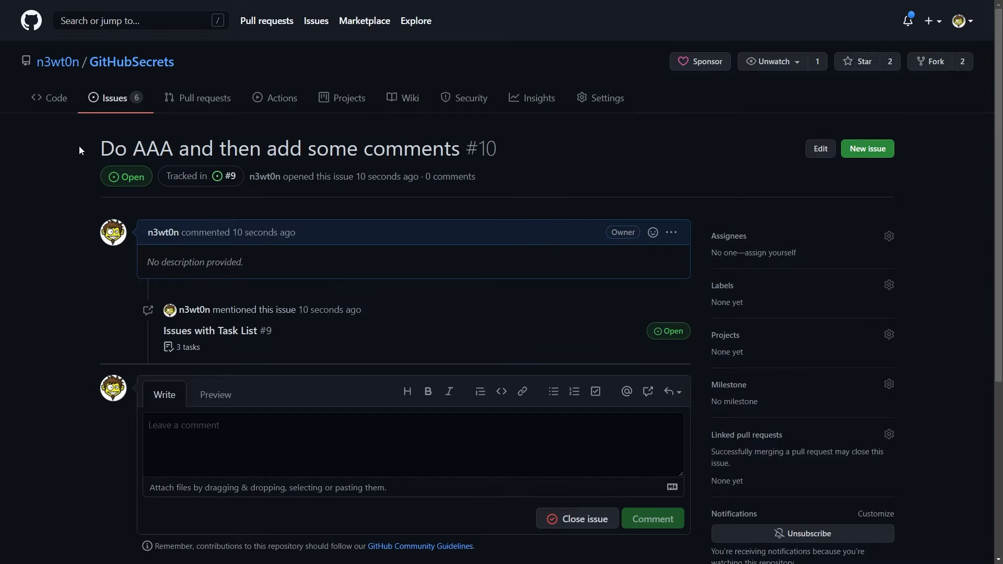
{"action": "left_click_drag", "start_coordinate": [81, 148], "coordinate": [479, 149]}
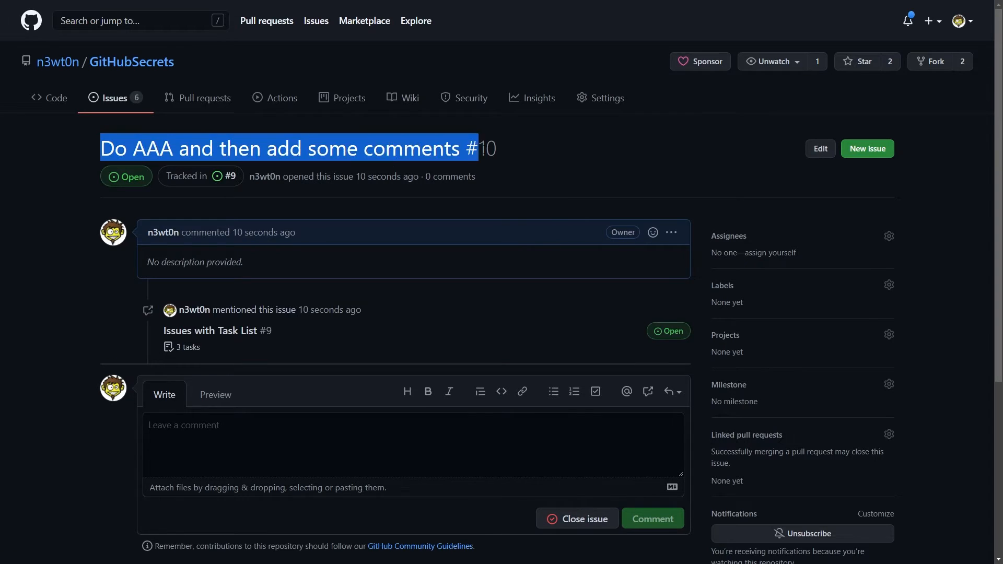
{"action": "left_click", "coordinate": [561, 159]}
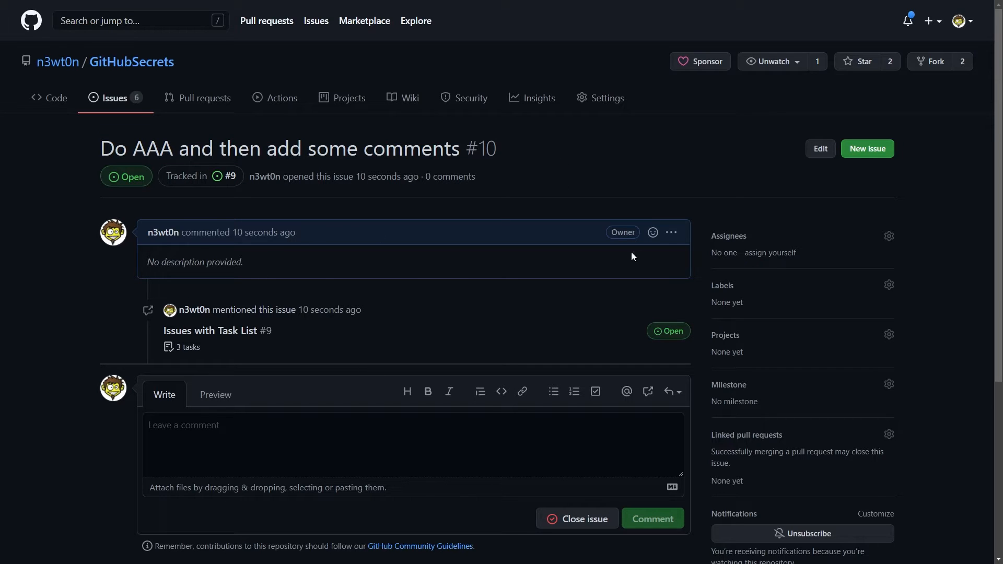
Step: Give issue #10 the description 'Do AAA and then add some comments', then return to issue #9
{"action": "left_click", "coordinate": [671, 232]}
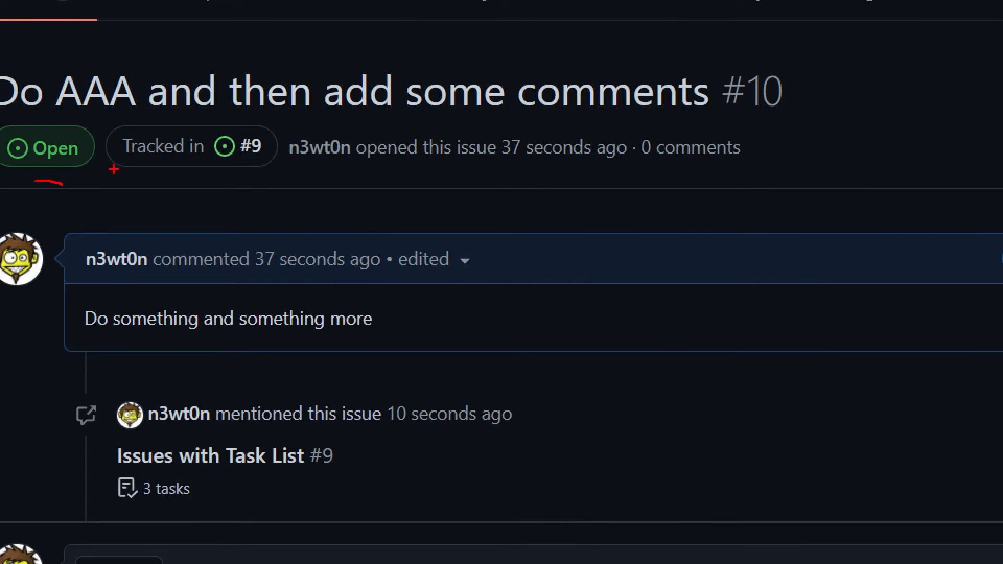
{"action": "mouse_move", "coordinate": [99, 117]}
{"action": "left_mouse_down"}
{"action": "mouse_move", "coordinate": [136, 140]}
{"action": "mouse_move", "coordinate": [319, 178]}
{"action": "left_mouse_up"}
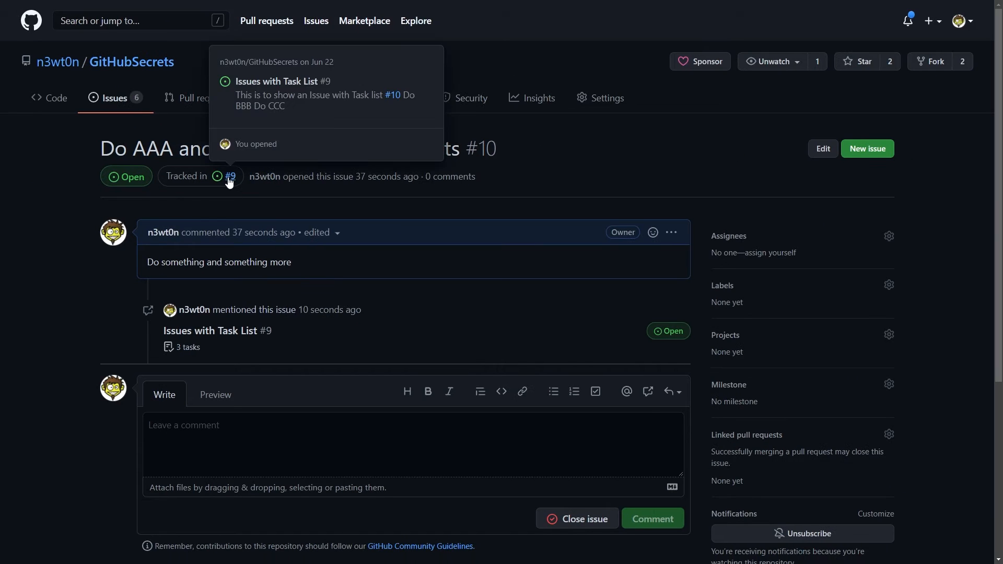
{"action": "left_click", "coordinate": [253, 149]}
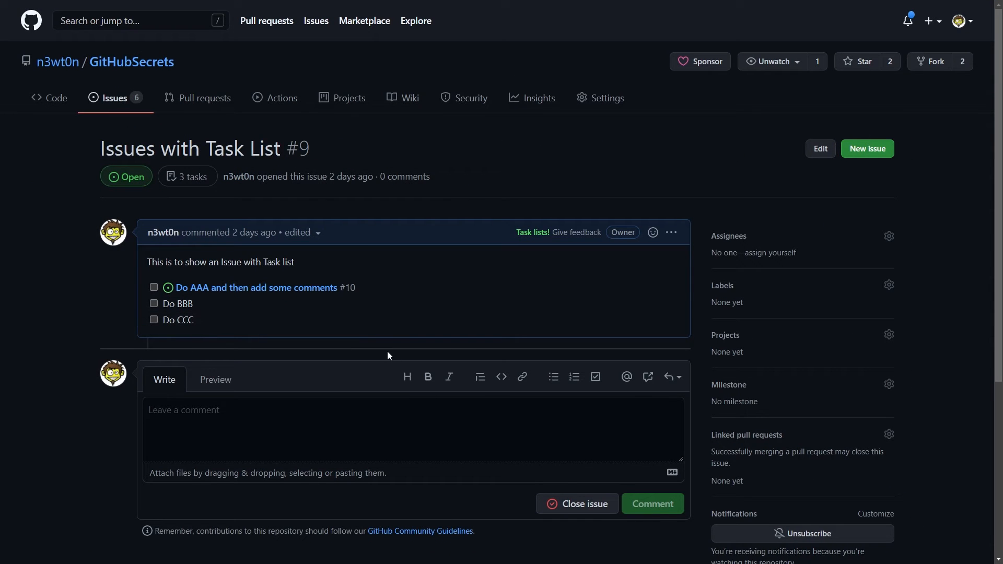
Step: Convert Do BBB into issue #11, close it, and return to issue #9
{"action": "mouse_move", "coordinate": [228, 305]}
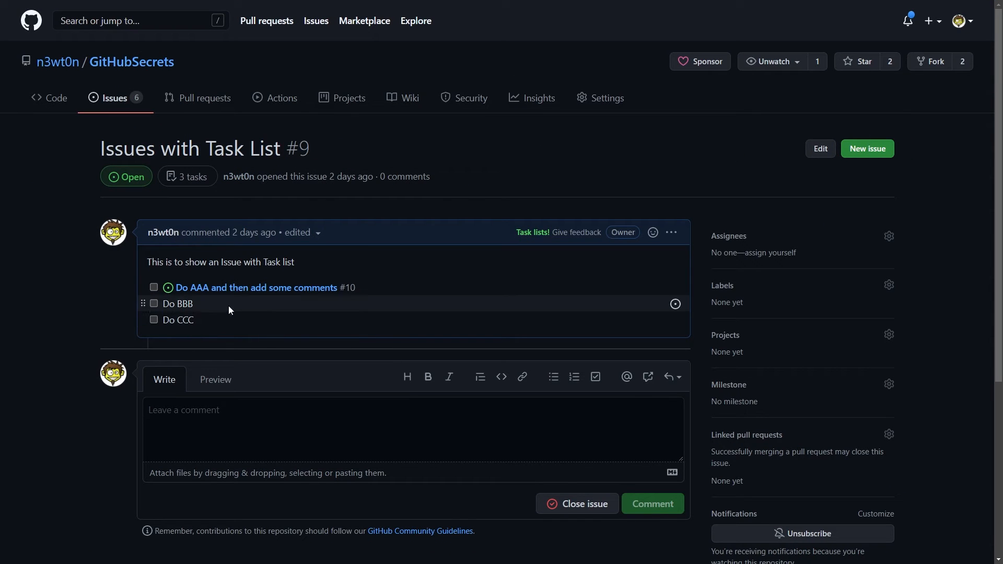
{"action": "left_click", "coordinate": [675, 304]}
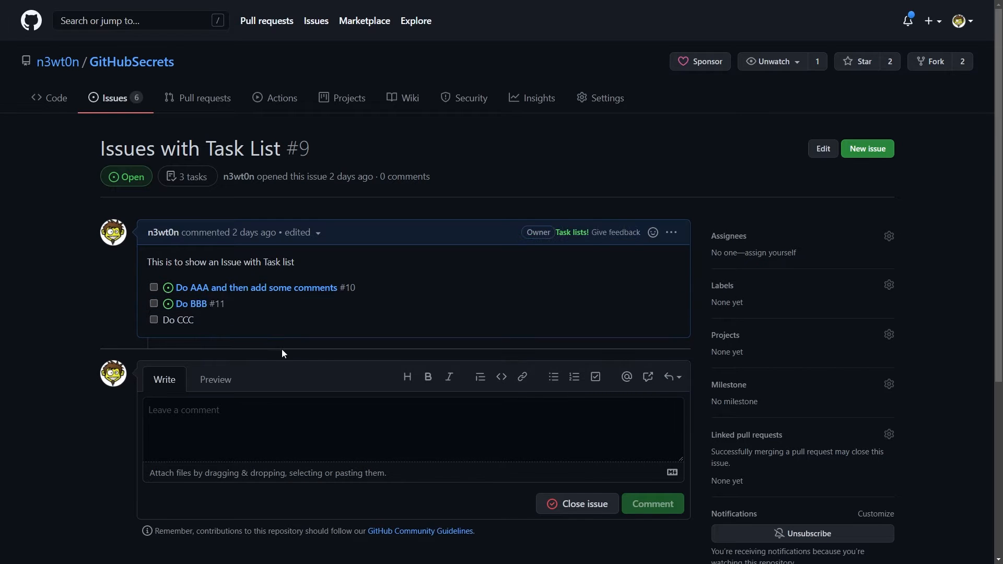
{"action": "left_click", "coordinate": [190, 308]}
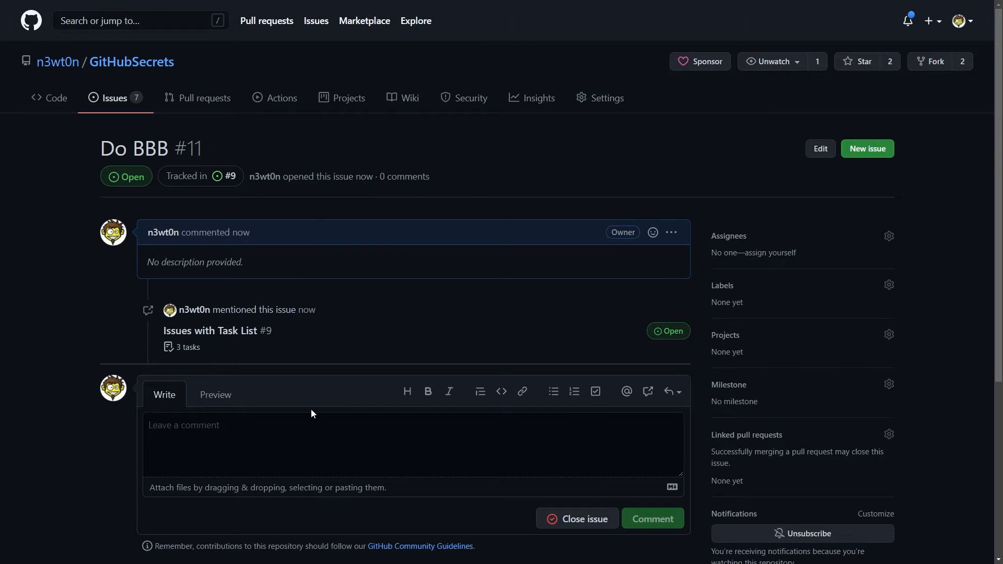
{"action": "left_click", "coordinate": [587, 518]}
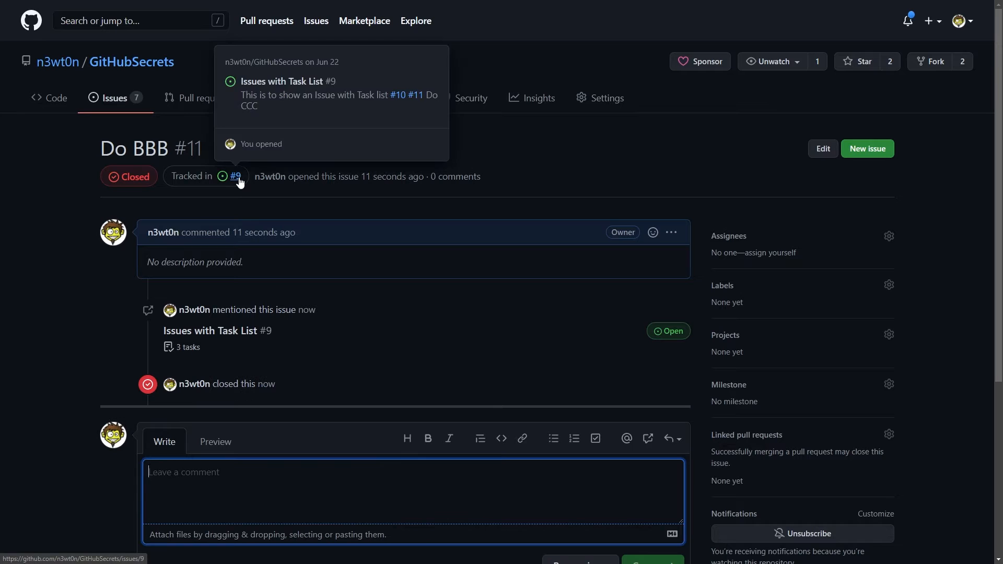
{"action": "left_click", "coordinate": [237, 177]}
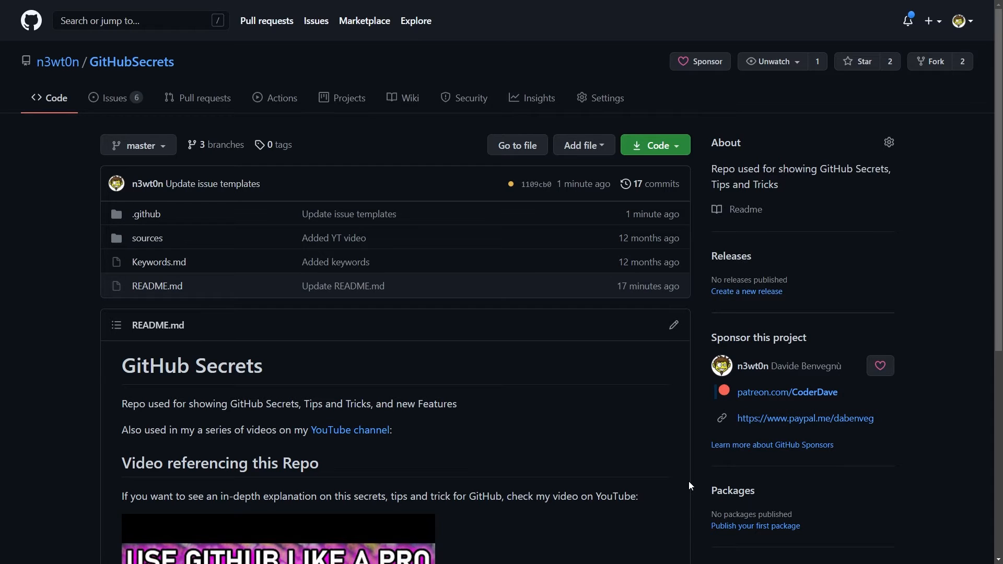
{"action": "left_click", "coordinate": [603, 104]}
{"action": "scroll", "coordinate": [513, 311], "scroll_direction": "down", "scroll_amount": 10}
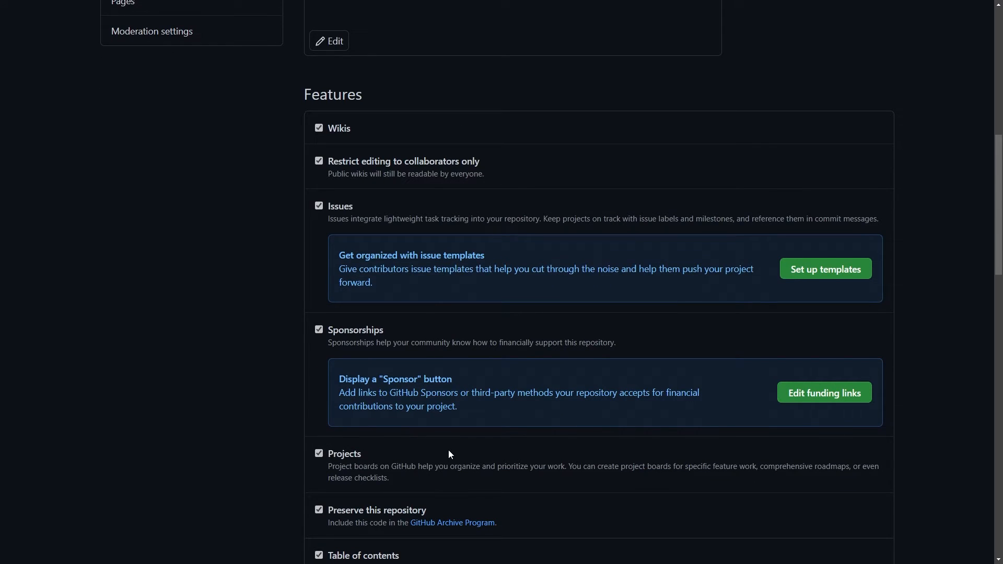
{"action": "left_click", "coordinate": [815, 270]}
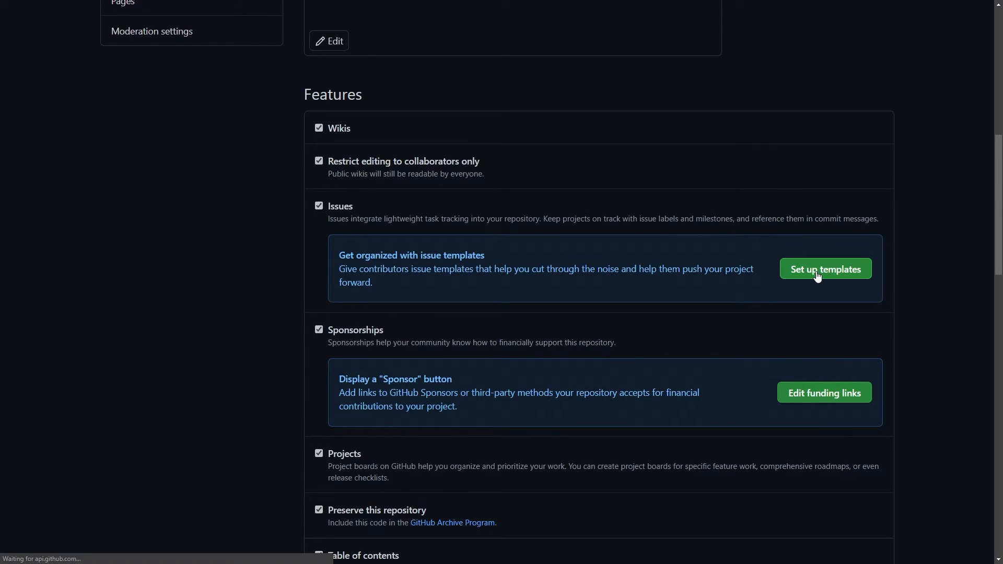
{"action": "left_click", "coordinate": [548, 293]}
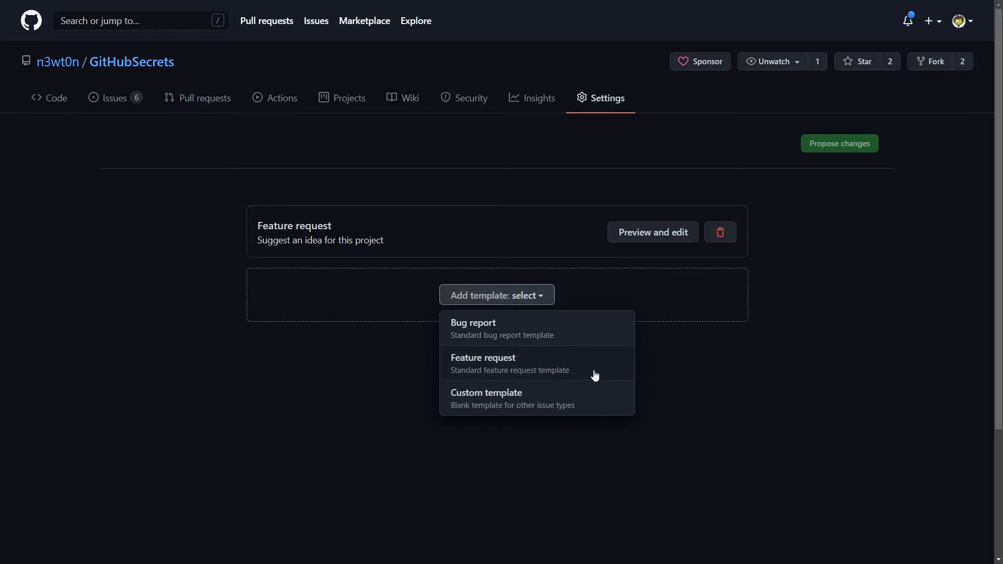
{"action": "left_click", "coordinate": [727, 382]}
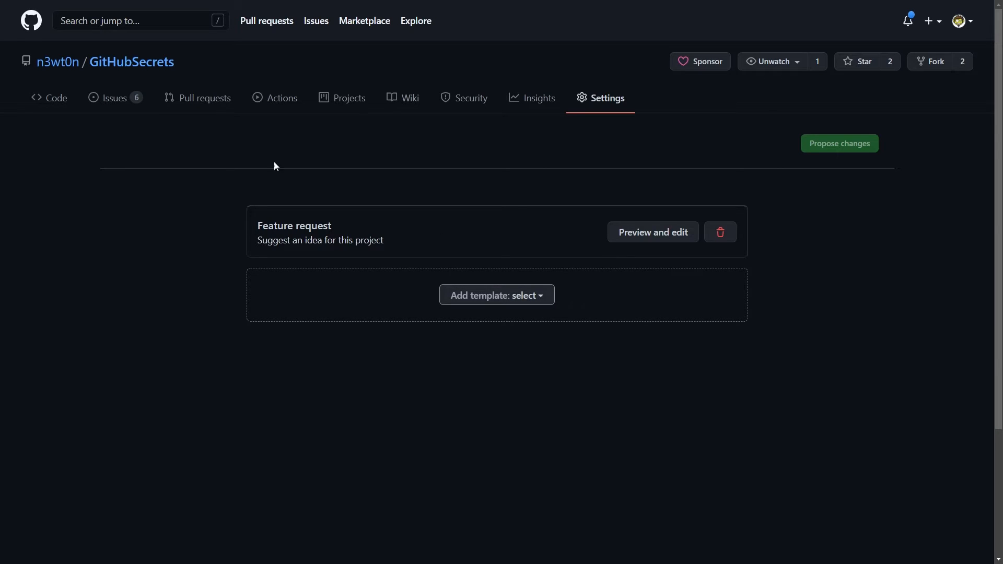
{"action": "left_click", "coordinate": [66, 102]}
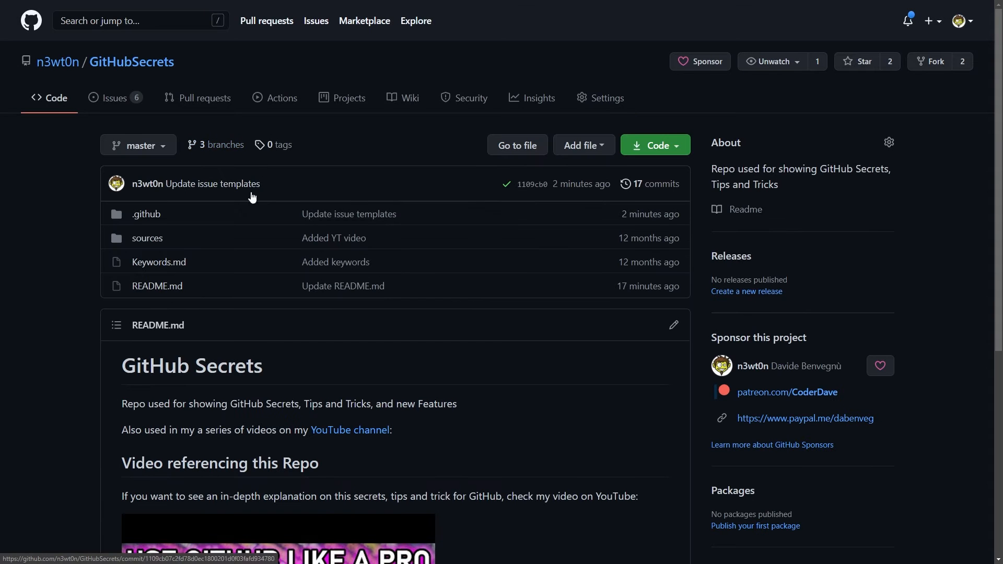
Step: Browse .github/ISSUE_TEMPLATE, reading feature_request.md alongside the bugreport.yml template
{"action": "left_click", "coordinate": [155, 215]}
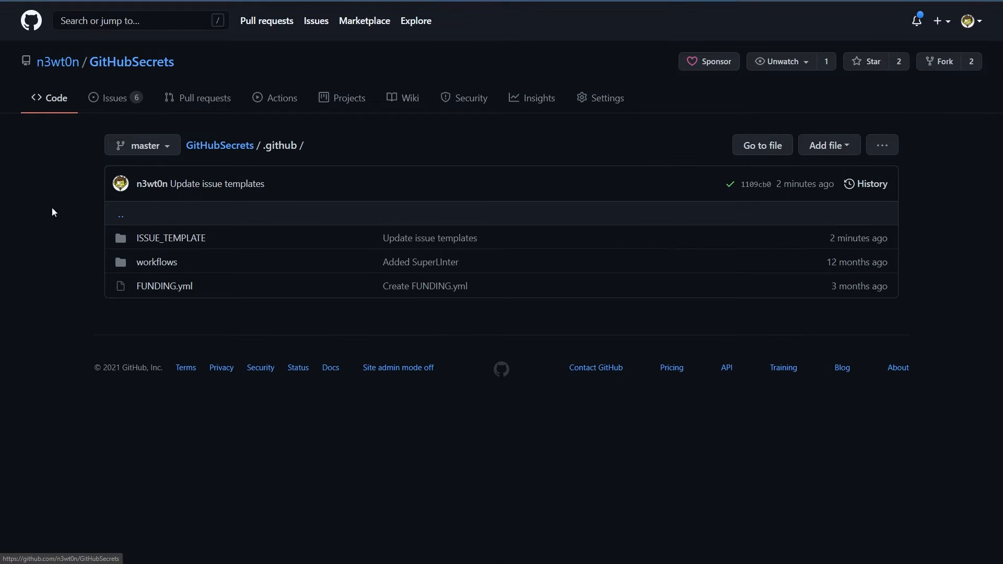
{"action": "left_click", "coordinate": [180, 240]}
{"action": "left_click", "coordinate": [194, 262]}
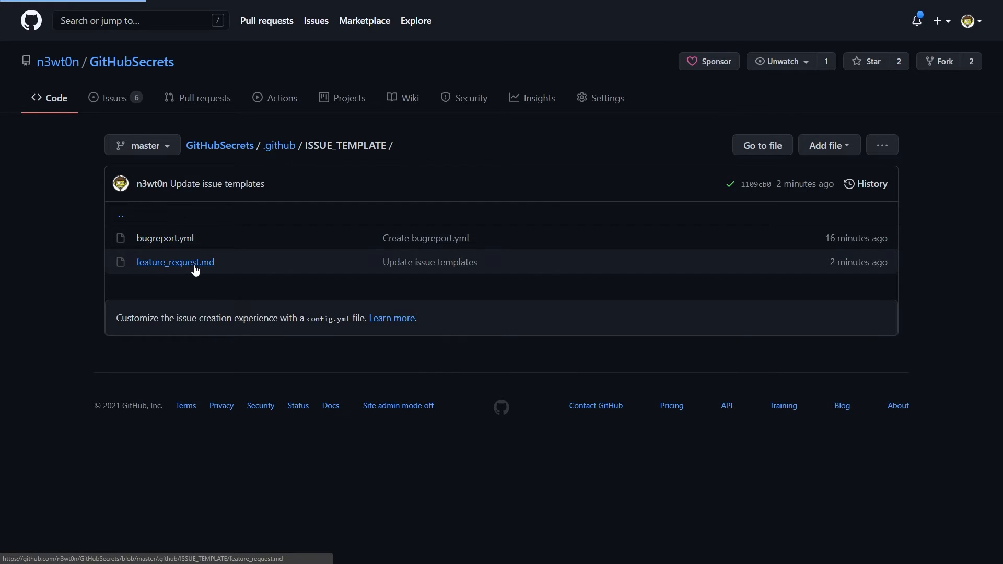
{"action": "scroll", "coordinate": [223, 350], "scroll_direction": "down", "scroll_amount": 2}
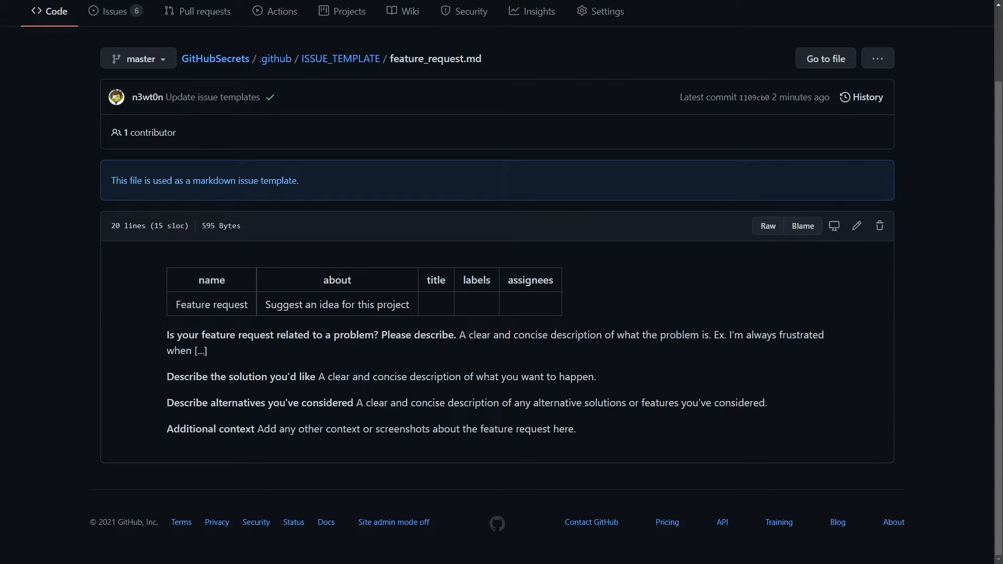
{"action": "scroll", "coordinate": [501, 282], "scroll_direction": "up", "scroll_amount": 2}
{"action": "left_click", "coordinate": [355, 146]}
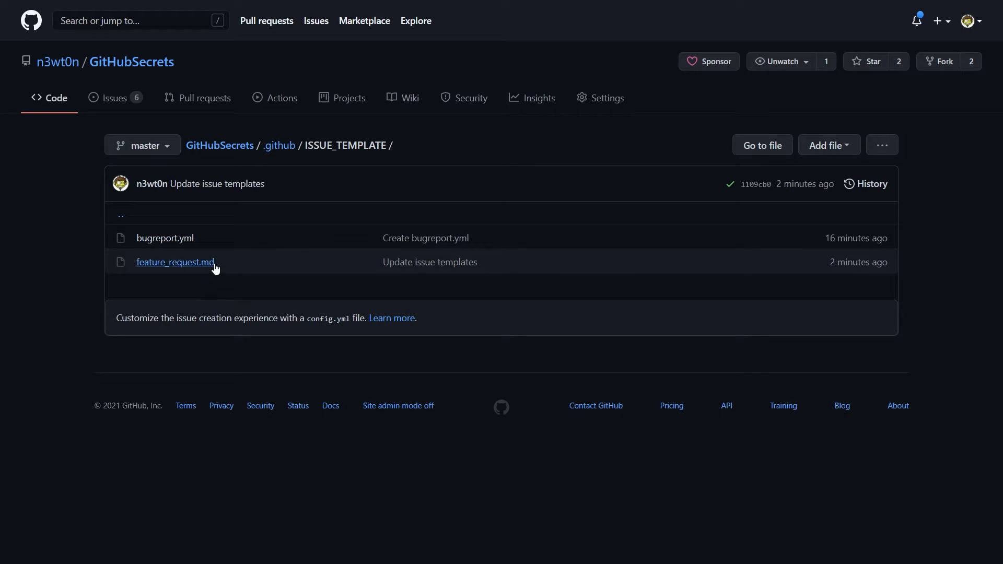
{"action": "left_click_drag", "start_coordinate": [106, 245], "coordinate": [198, 243]}
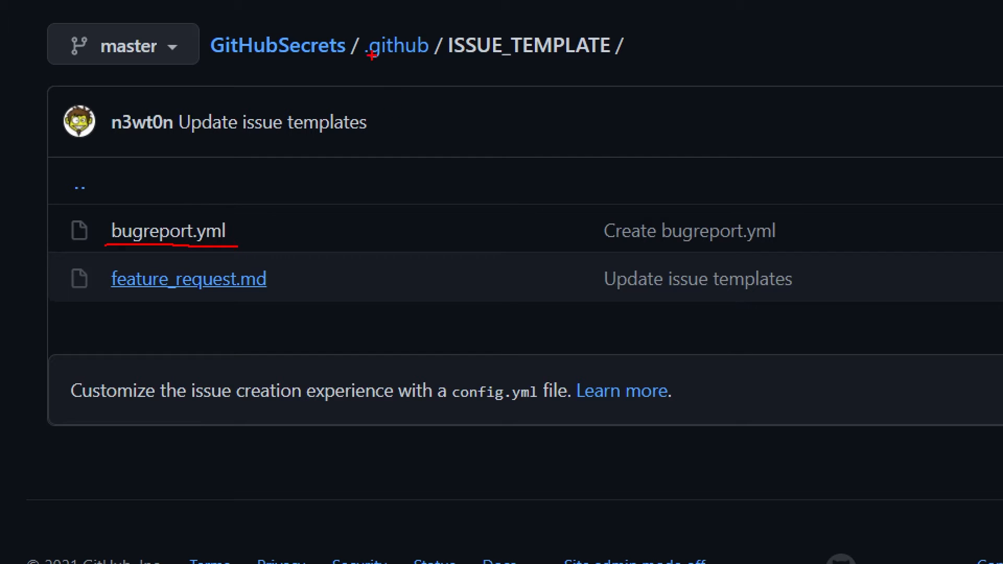
{"action": "mouse_move", "coordinate": [358, 31]}
{"action": "left_mouse_down"}
{"action": "mouse_move", "coordinate": [520, 80]}
{"action": "mouse_move", "coordinate": [644, 62]}
{"action": "left_mouse_up"}
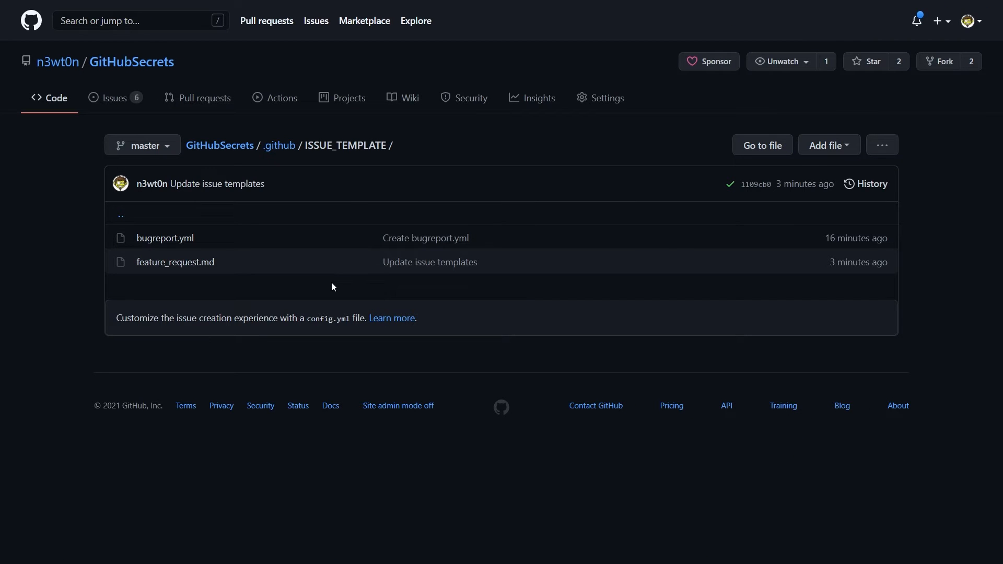
{"action": "left_click", "coordinate": [110, 111]}
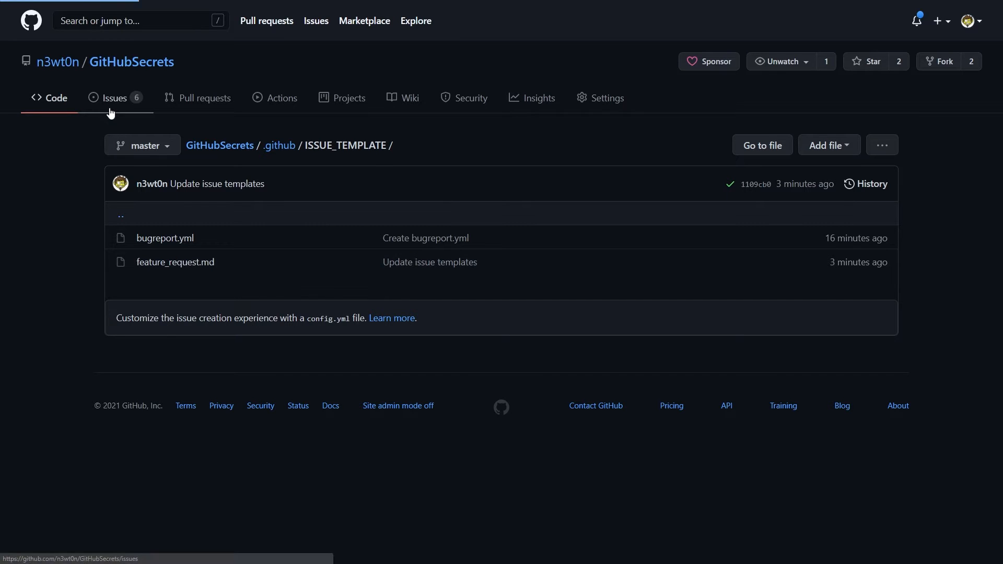
Step: Start a new issue from the Bug Report form after backing out of Feature request
{"action": "left_click", "coordinate": [862, 151]}
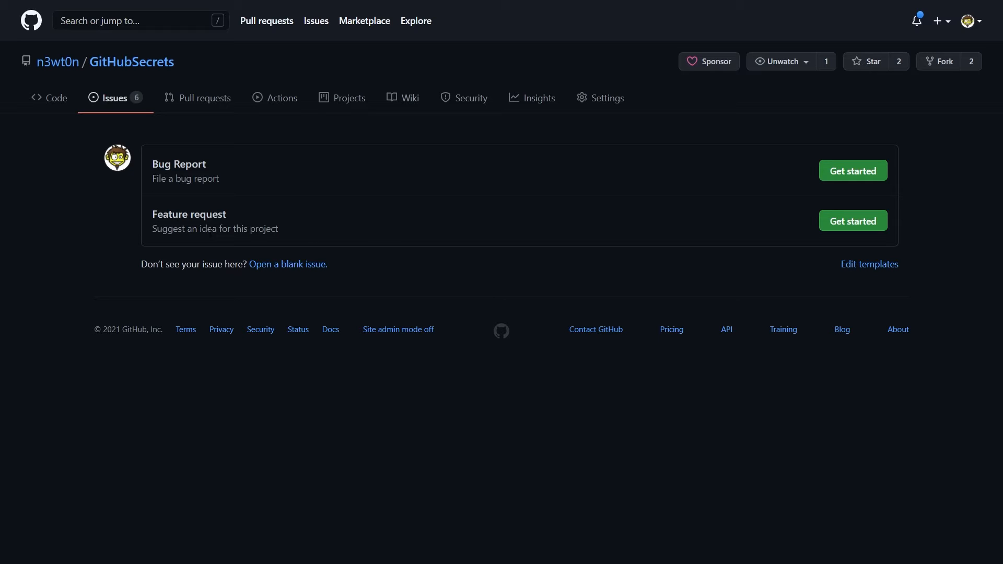
{"action": "left_click", "coordinate": [835, 224]}
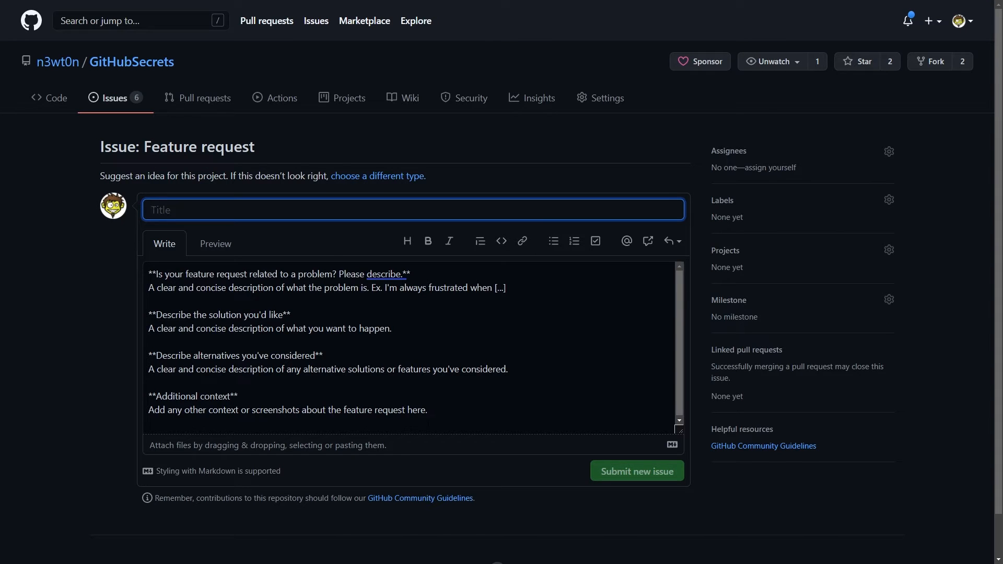
{"action": "key", "text": "alt+Left"}
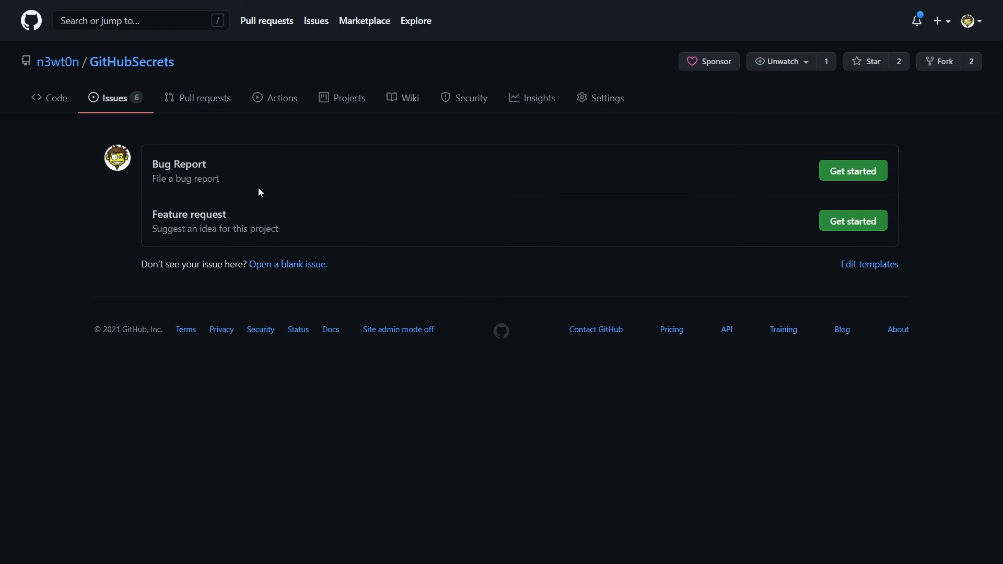
{"action": "left_click", "coordinate": [375, 168]}
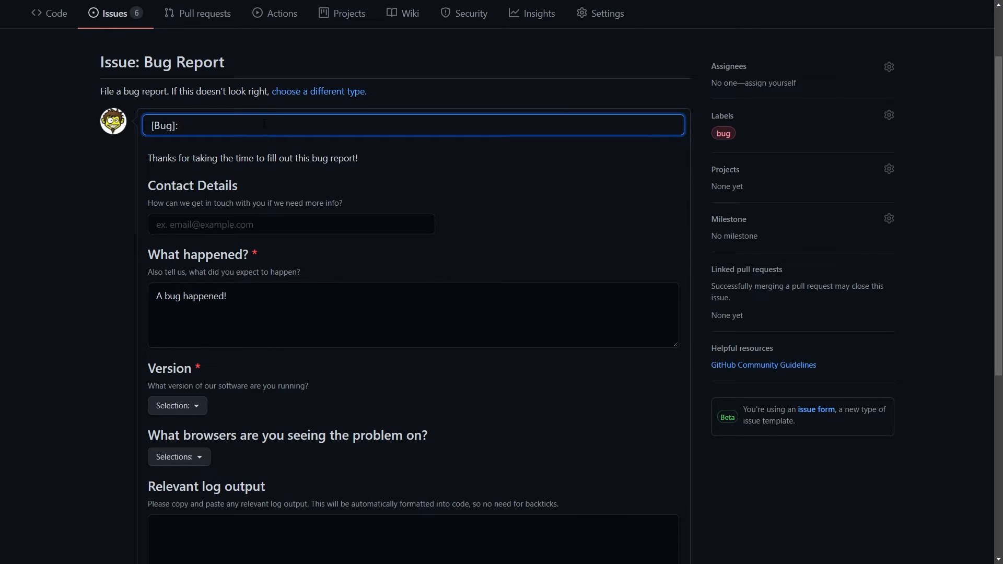
Step: Title the bug 'The button doesn't work', add a contact e-mail, choose version 1.0.2 (Default) and Safari
{"action": "type", "text": "The button doesn't work"}
{"action": "left_click", "coordinate": [287, 230]}
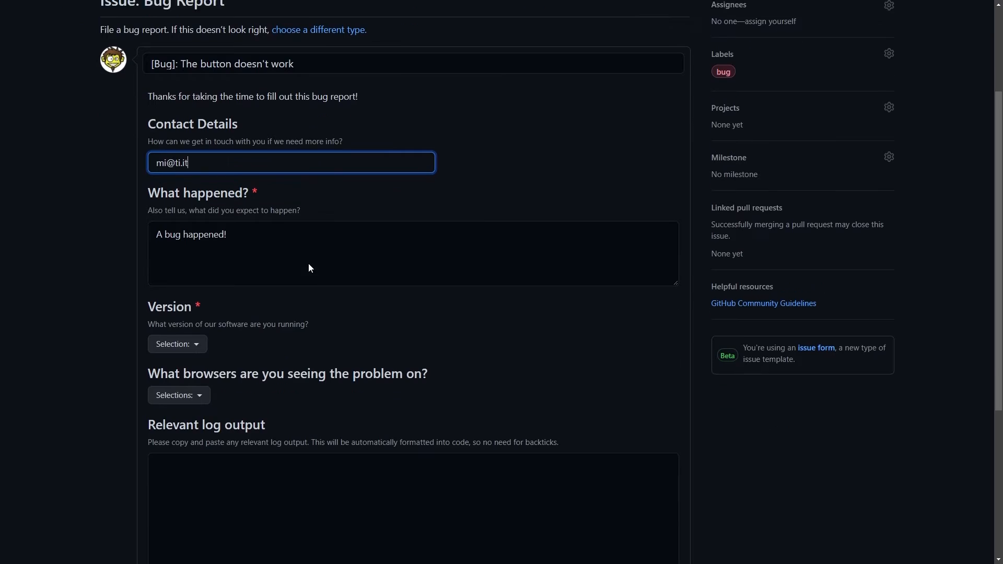
{"action": "scroll", "coordinate": [309, 262], "scroll_direction": "down", "scroll_amount": 2}
{"action": "left_click", "coordinate": [199, 323]}
{"action": "left_click", "coordinate": [230, 353]}
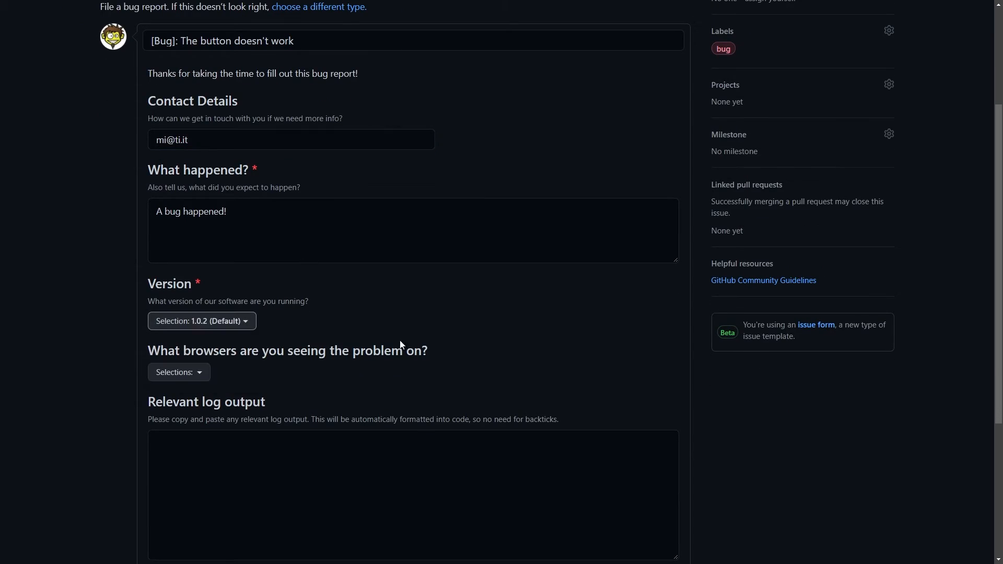
{"action": "left_click", "coordinate": [207, 376]}
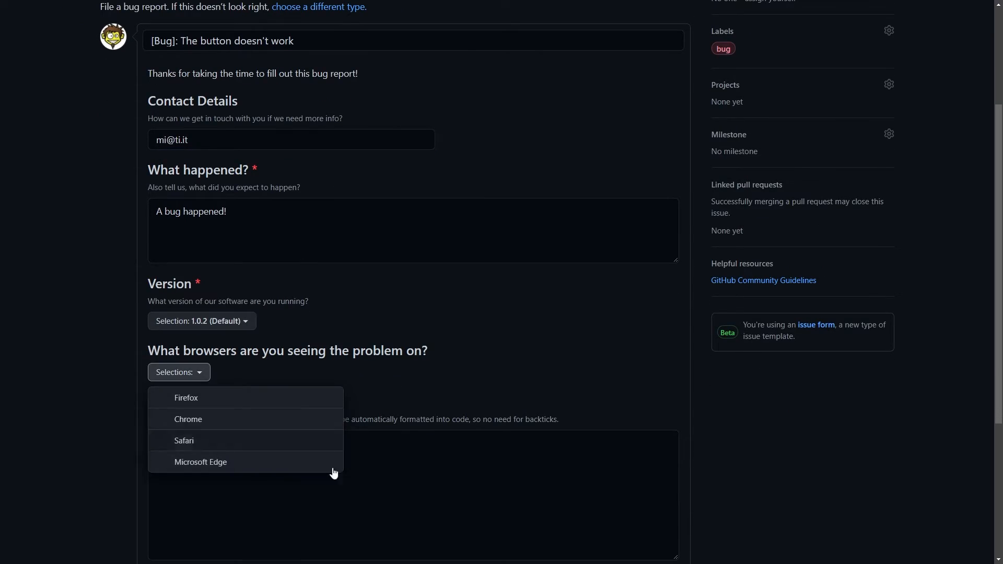
{"action": "left_click", "coordinate": [275, 450]}
{"action": "left_click", "coordinate": [446, 465]}
{"action": "scroll", "coordinate": [446, 466], "scroll_direction": "down", "scroll_amount": 3}
Step: Paste the log lines aaa–ddd, accept the Code of Conduct, and submit the bug report
{"action": "left_click", "coordinate": [178, 311]}
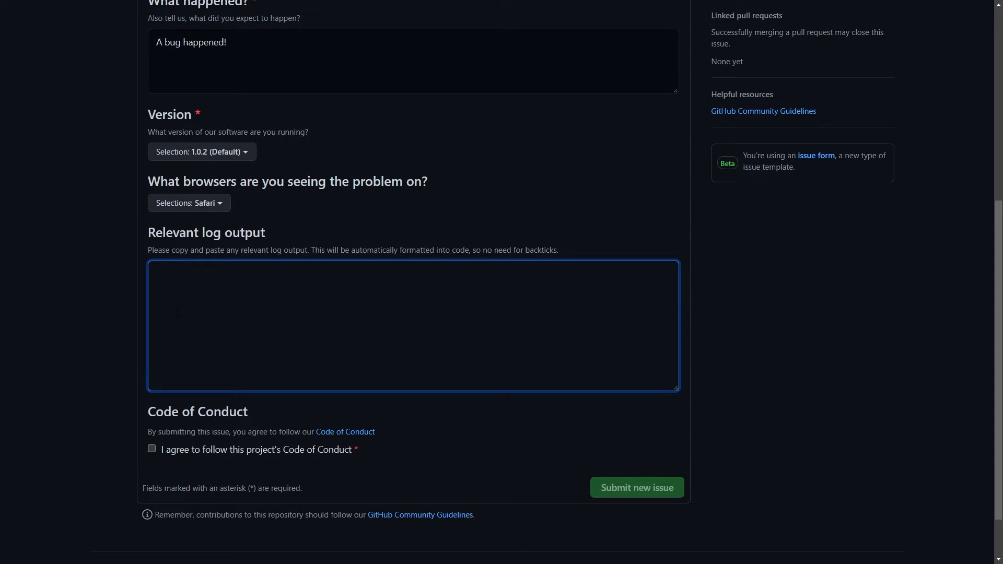
{"action": "type", "text": "aaa bbb ccc ddd"}
{"action": "left_click", "coordinate": [618, 462]}
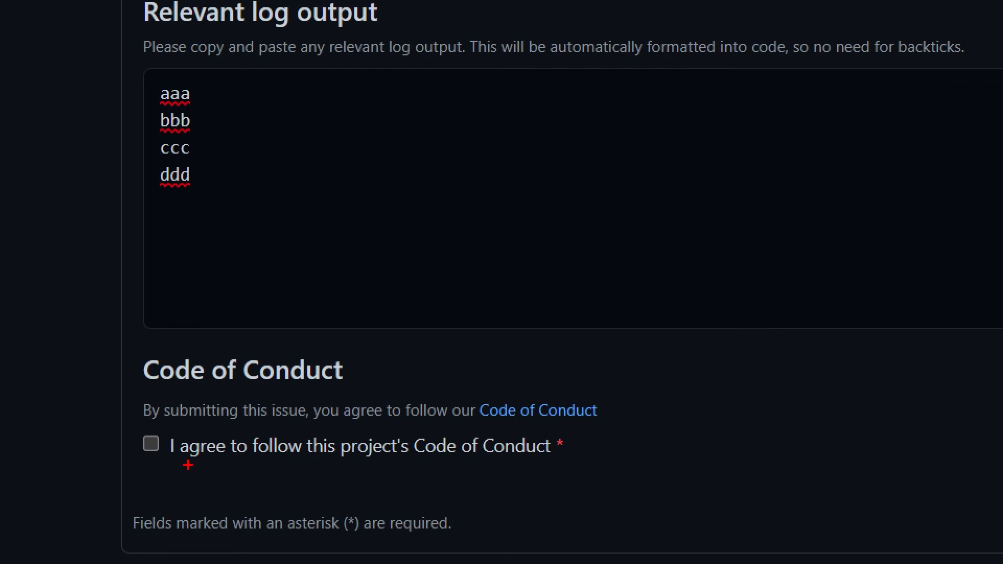
{"action": "left_click_drag", "start_coordinate": [568, 455], "coordinate": [656, 502]}
{"action": "left_click_drag", "start_coordinate": [125, 470], "coordinate": [190, 464]}
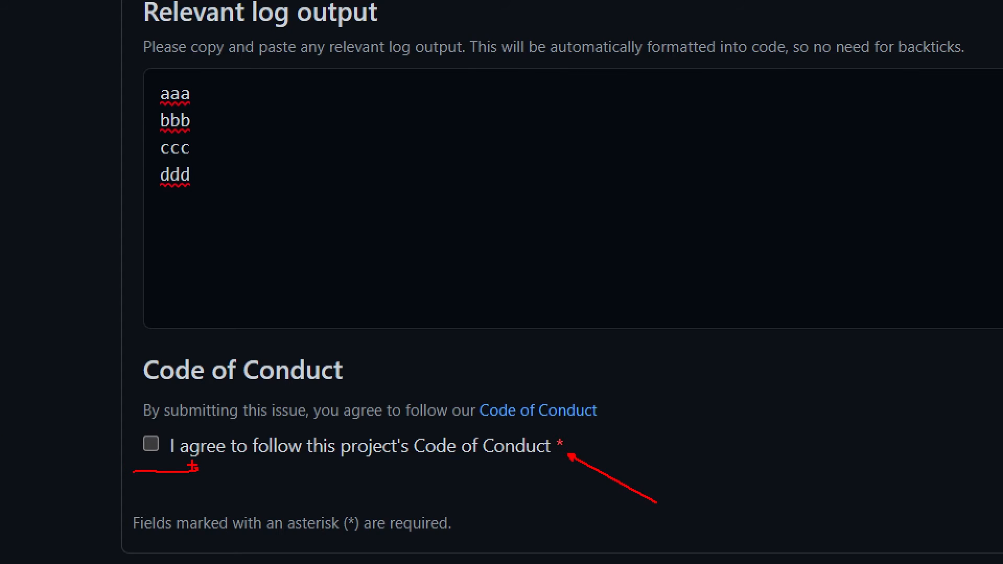
{"action": "left_click", "coordinate": [151, 449]}
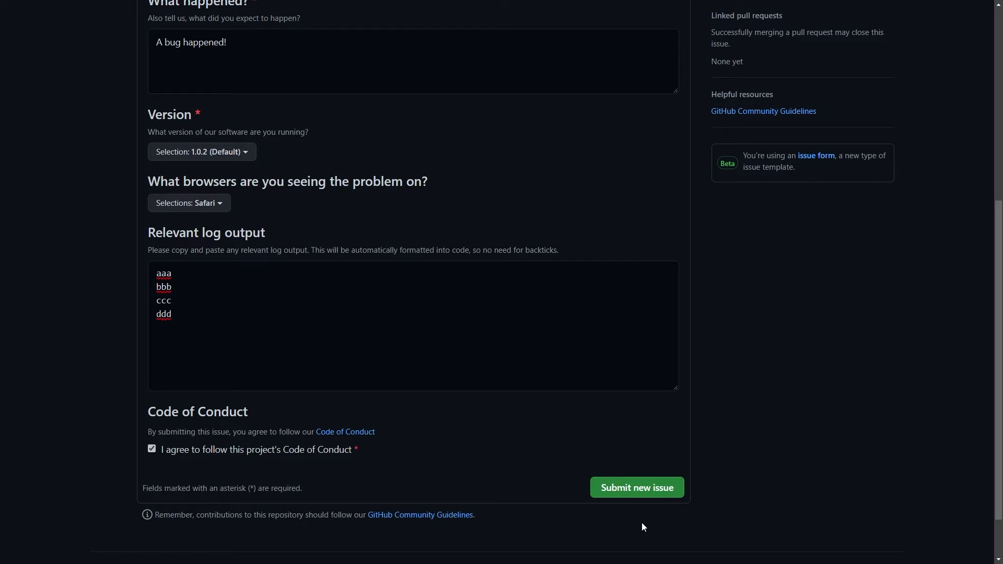
{"action": "left_click", "coordinate": [612, 492]}
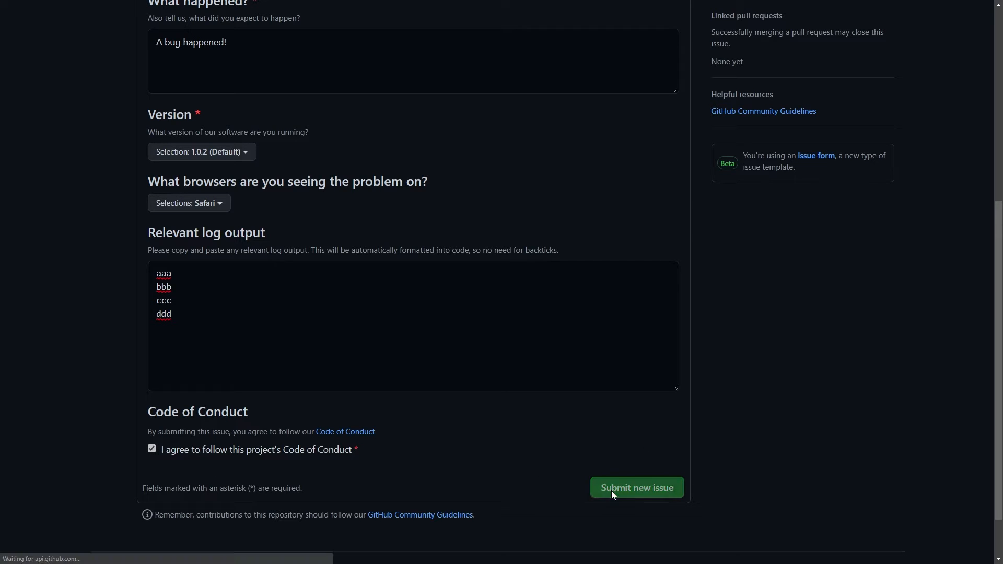
Step: Scroll through issue #12 to review its rendered form answers and bug label
{"action": "scroll", "coordinate": [607, 470], "scroll_direction": "down", "scroll_amount": 2}
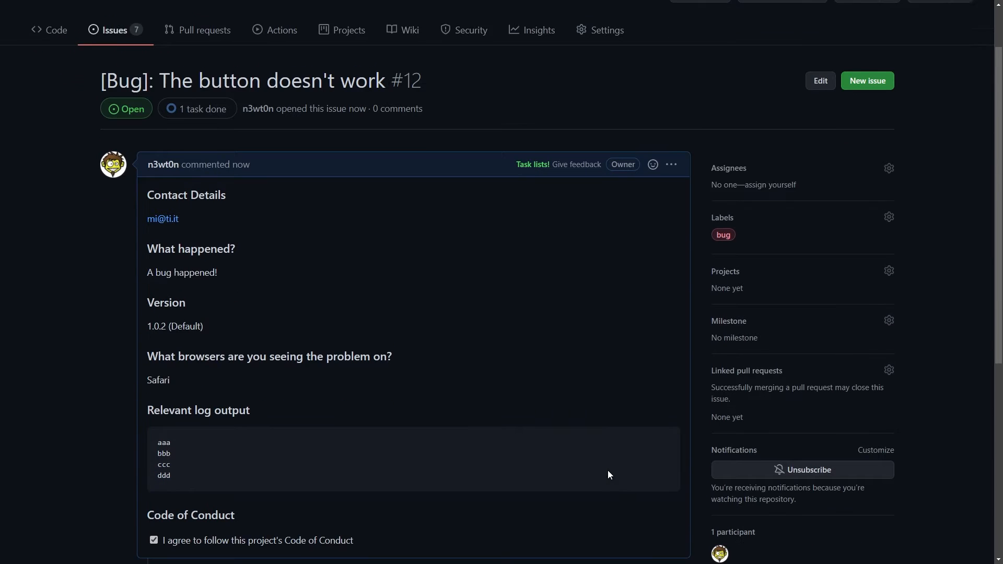
{"action": "scroll", "coordinate": [603, 472], "scroll_direction": "down", "scroll_amount": 2}
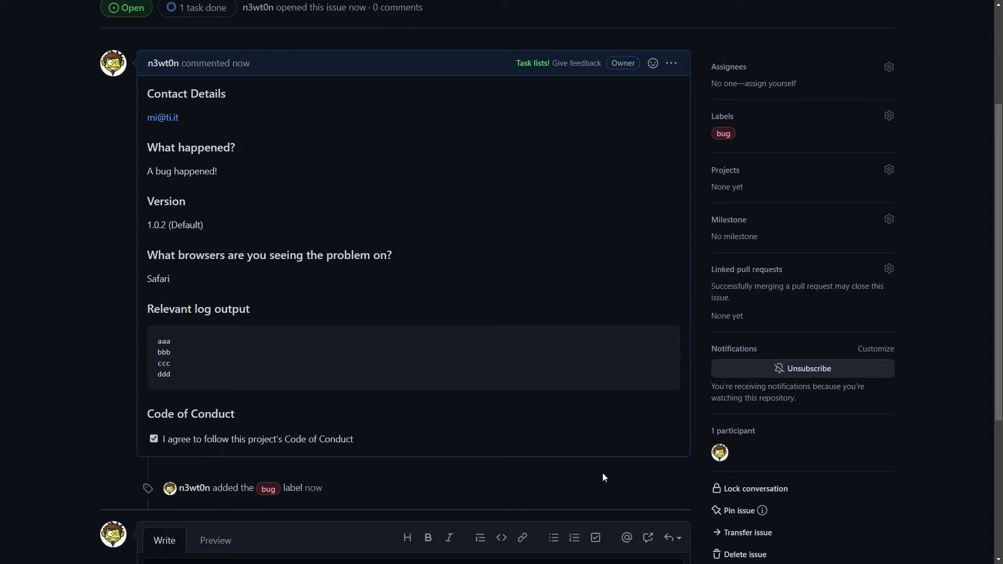
{"action": "scroll", "coordinate": [602, 472], "scroll_direction": "up", "scroll_amount": 4}
Step: Open .github/ISSUE_TEMPLATE/bugreport.yml and try the Version dropdown in its form preview
{"action": "left_click", "coordinate": [56, 104]}
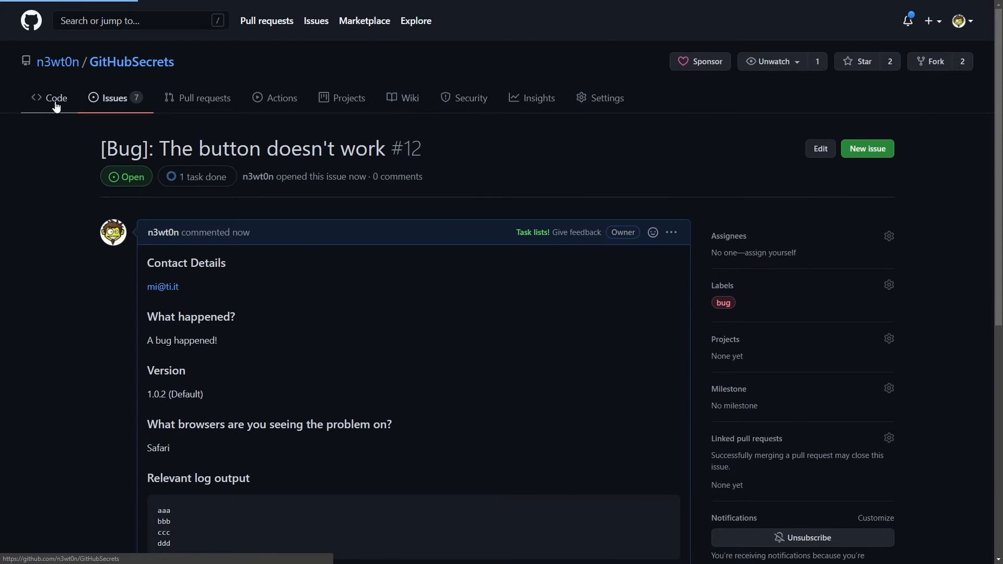
{"action": "left_click", "coordinate": [156, 216]}
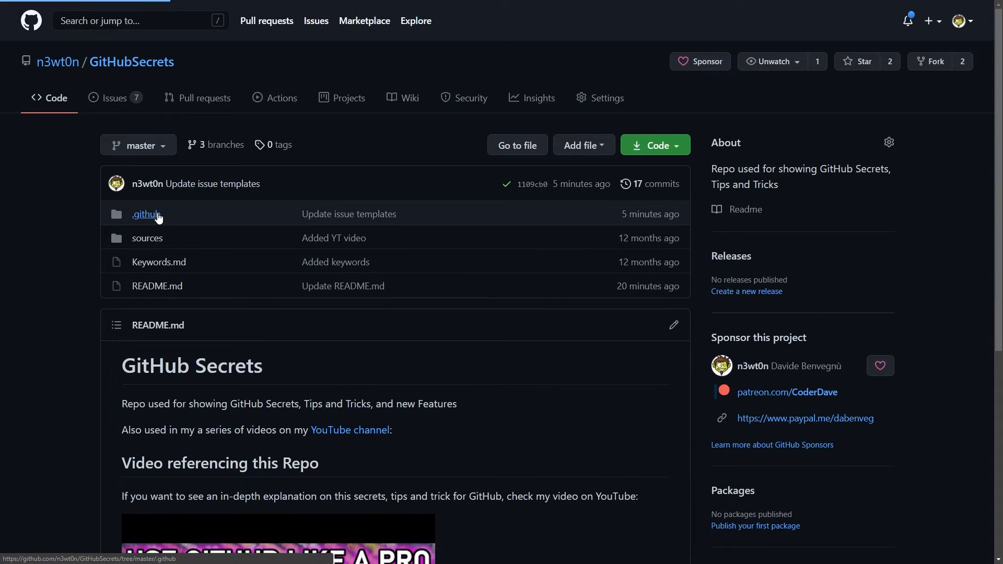
{"action": "left_click", "coordinate": [172, 238]}
{"action": "left_click", "coordinate": [160, 241]}
{"action": "scroll", "coordinate": [512, 384], "scroll_direction": "down", "scroll_amount": 3}
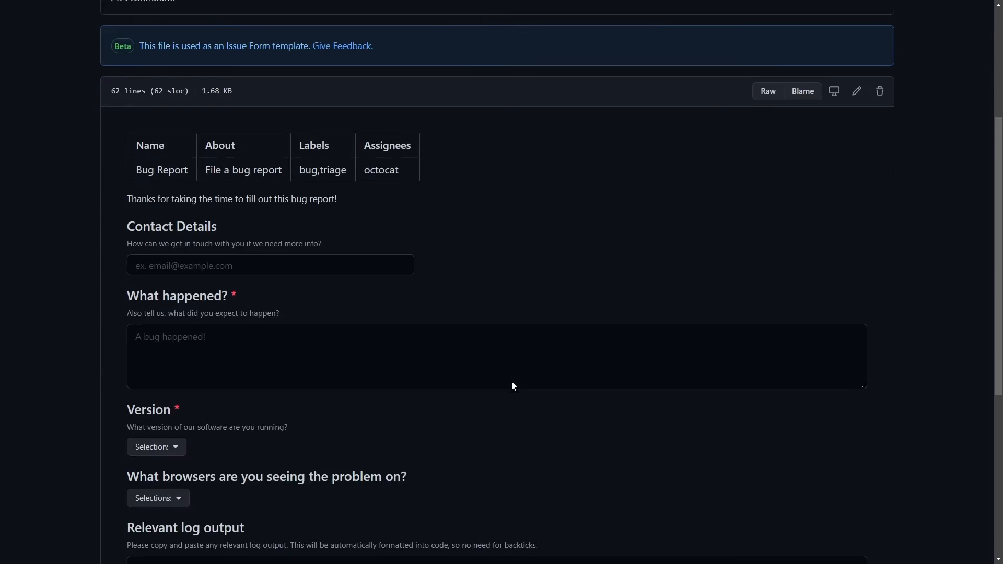
{"action": "left_click", "coordinate": [157, 415]}
{"action": "left_click", "coordinate": [295, 407]}
{"action": "left_click", "coordinate": [855, 60]}
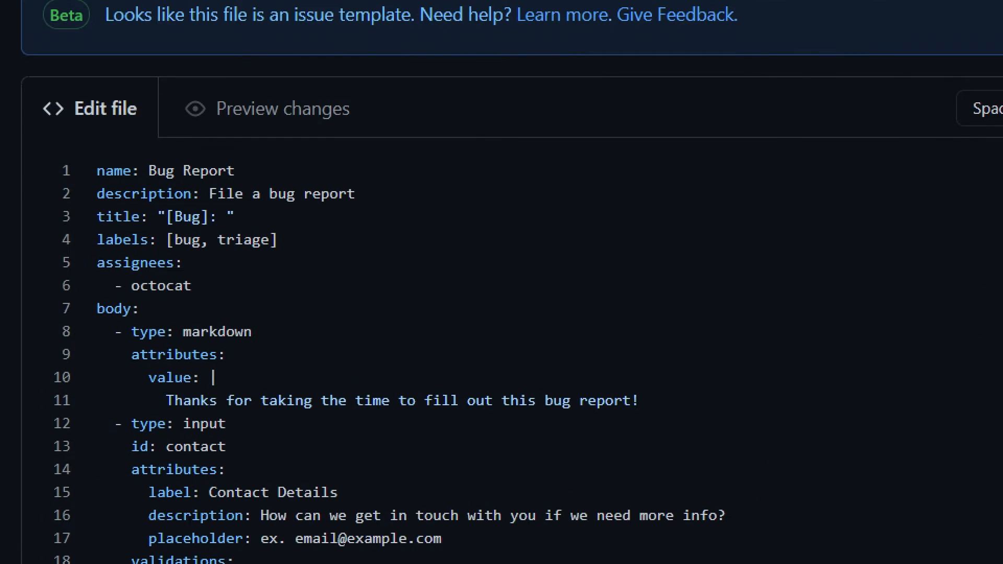
Step: Walk through bugreport.yml's YAML: name, title, labels, assignees and the body's input, textarea and dropdown entries
{"action": "mouse_move", "coordinate": [82, 167]}
{"action": "left_mouse_down"}
{"action": "mouse_move", "coordinate": [85, 194]}
{"action": "mouse_move", "coordinate": [40, 227]}
{"action": "left_mouse_up"}
{"action": "left_click_drag", "start_coordinate": [81, 244], "coordinate": [48, 263]}
{"action": "left_click_drag", "start_coordinate": [278, 285], "coordinate": [229, 285]}
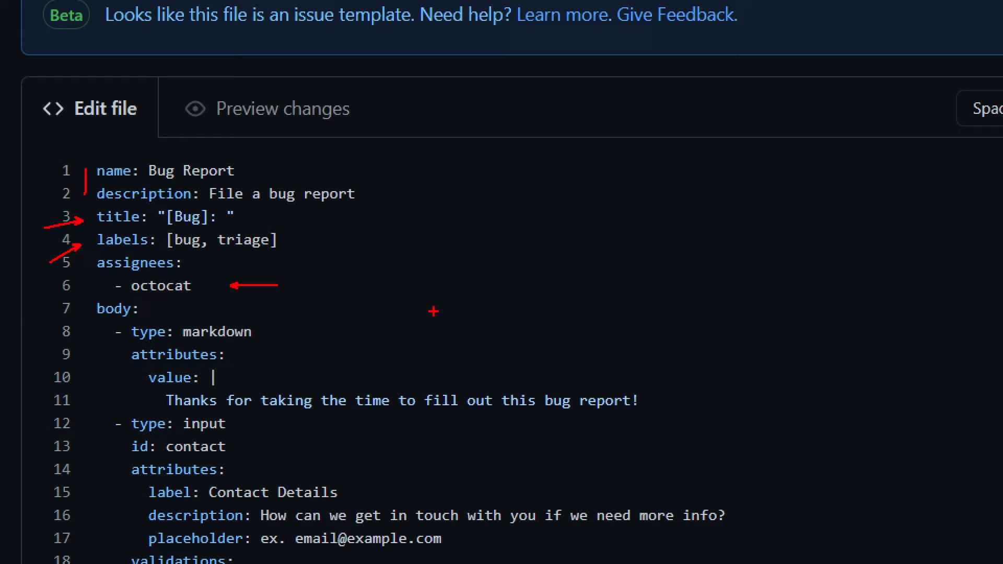
{"action": "left_click_drag", "start_coordinate": [87, 321], "coordinate": [147, 322]}
{"action": "scroll", "coordinate": [148, 323], "scroll_direction": "down", "scroll_amount": 3}
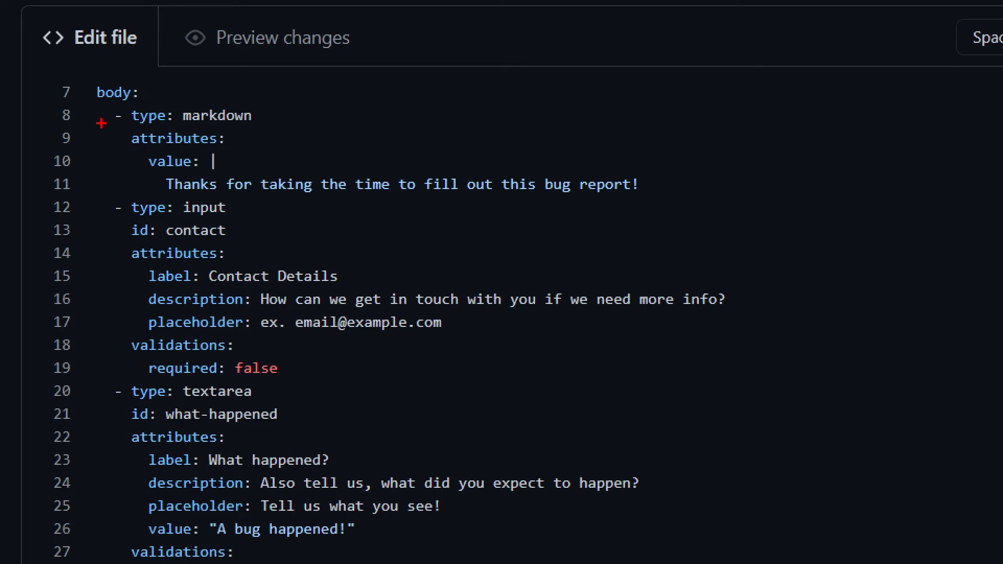
{"action": "left_click_drag", "start_coordinate": [100, 112], "coordinate": [94, 362]}
{"action": "mouse_move", "coordinate": [330, 113]}
{"action": "left_mouse_down"}
{"action": "mouse_move", "coordinate": [282, 117]}
{"action": "mouse_move", "coordinate": [342, 139]}
{"action": "left_mouse_up"}
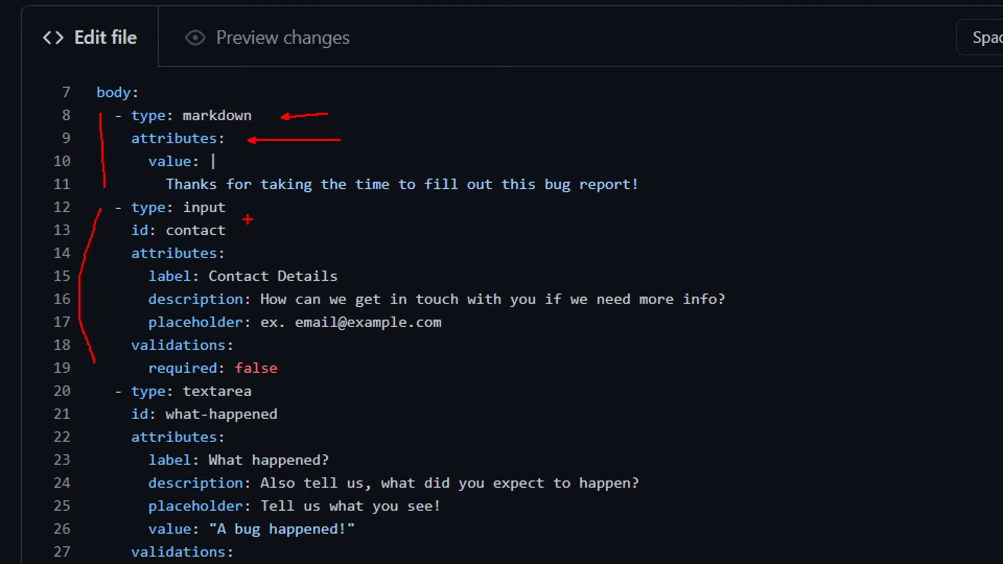
{"action": "left_click_drag", "start_coordinate": [238, 229], "coordinate": [272, 229]}
{"action": "left_click_drag", "start_coordinate": [123, 267], "coordinate": [127, 327]}
{"action": "left_click_drag", "start_coordinate": [304, 367], "coordinate": [357, 367]}
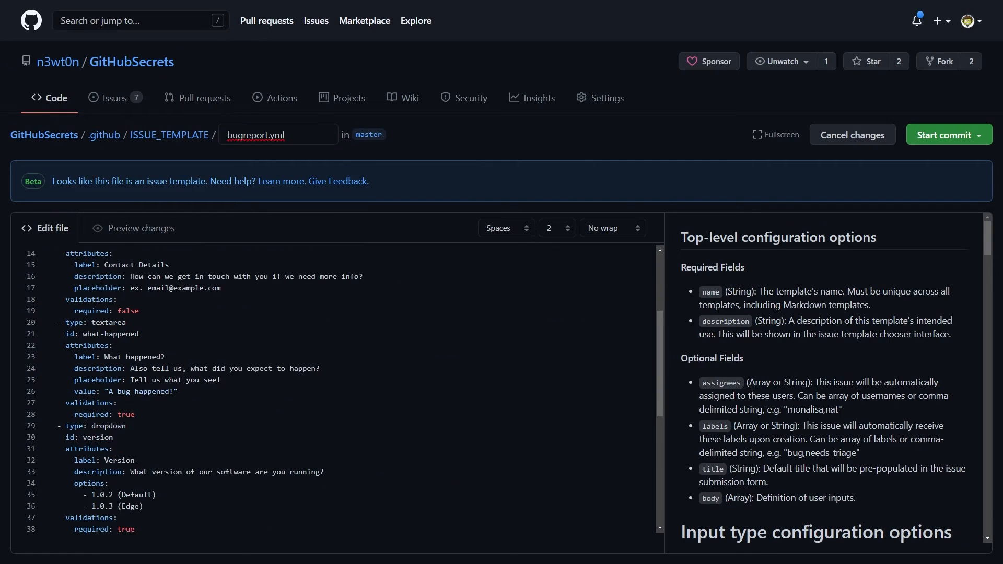
{"action": "scroll", "coordinate": [169, 380], "scroll_direction": "down", "scroll_amount": 1}
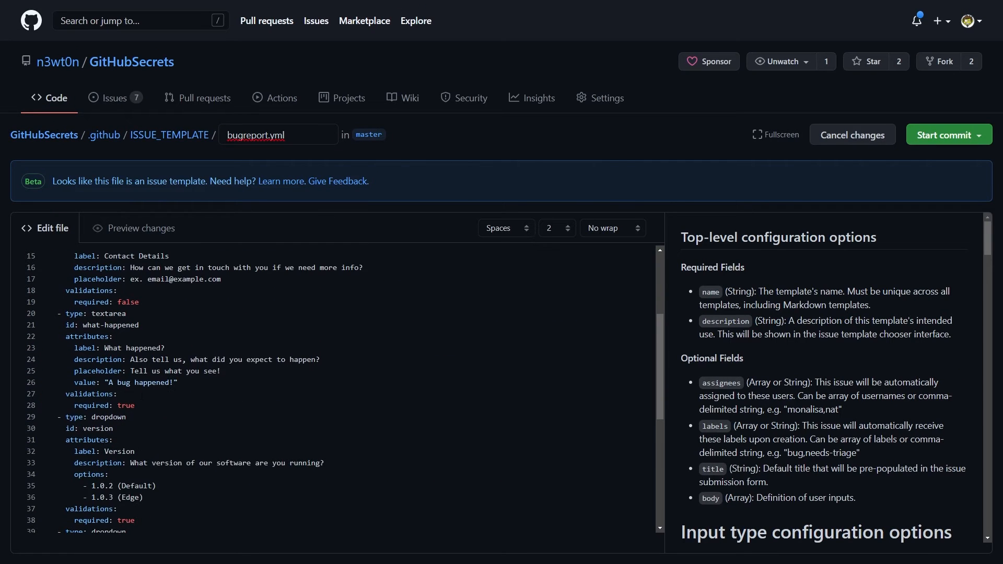
{"action": "scroll", "coordinate": [141, 395], "scroll_direction": "down", "scroll_amount": 5}
{"action": "left_click_drag", "start_coordinate": [141, 268], "coordinate": [163, 268]}
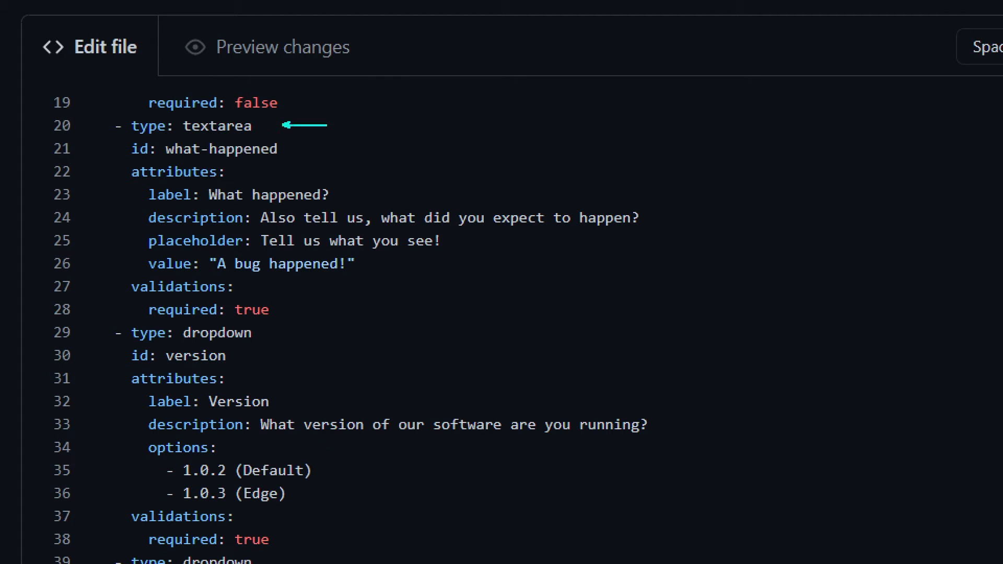
{"action": "left_click_drag", "start_coordinate": [295, 310], "coordinate": [345, 310]}
{"action": "left_click_drag", "start_coordinate": [265, 335], "coordinate": [334, 336]}
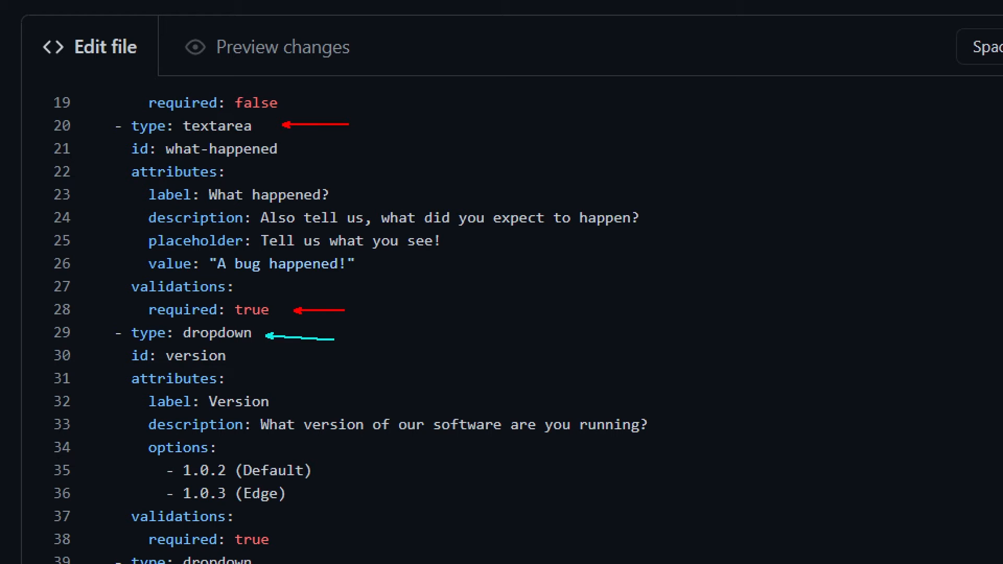
{"action": "left_click_drag", "start_coordinate": [124, 443], "coordinate": [125, 501]}
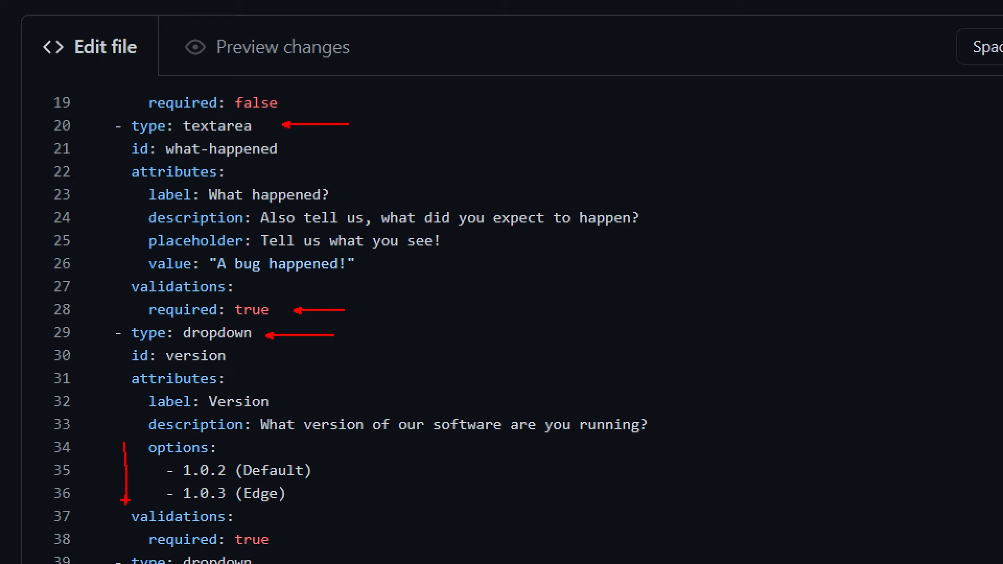
{"action": "left_click_drag", "start_coordinate": [292, 542], "coordinate": [331, 542]}
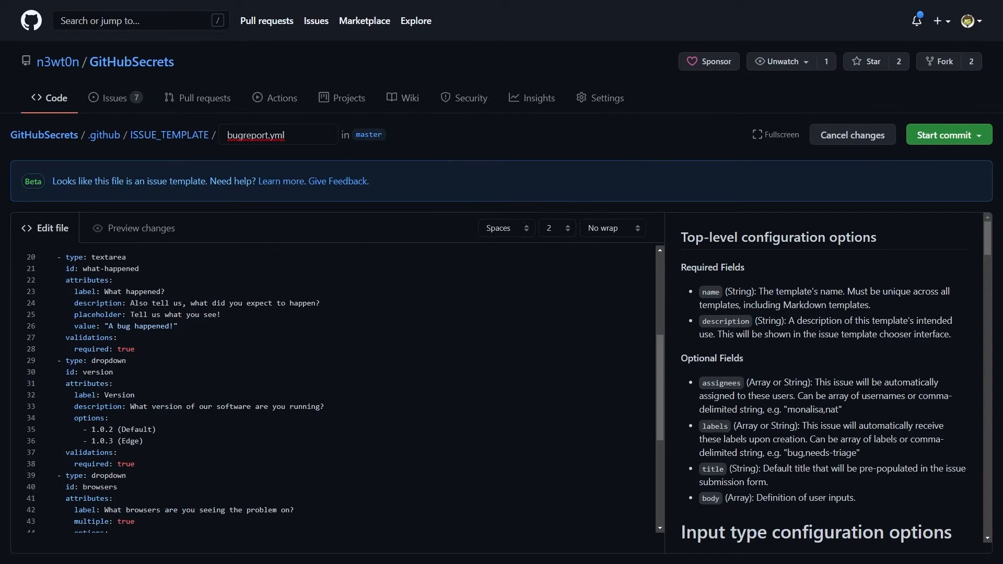
{"action": "scroll", "coordinate": [334, 392], "scroll_direction": "down", "scroll_amount": 5}
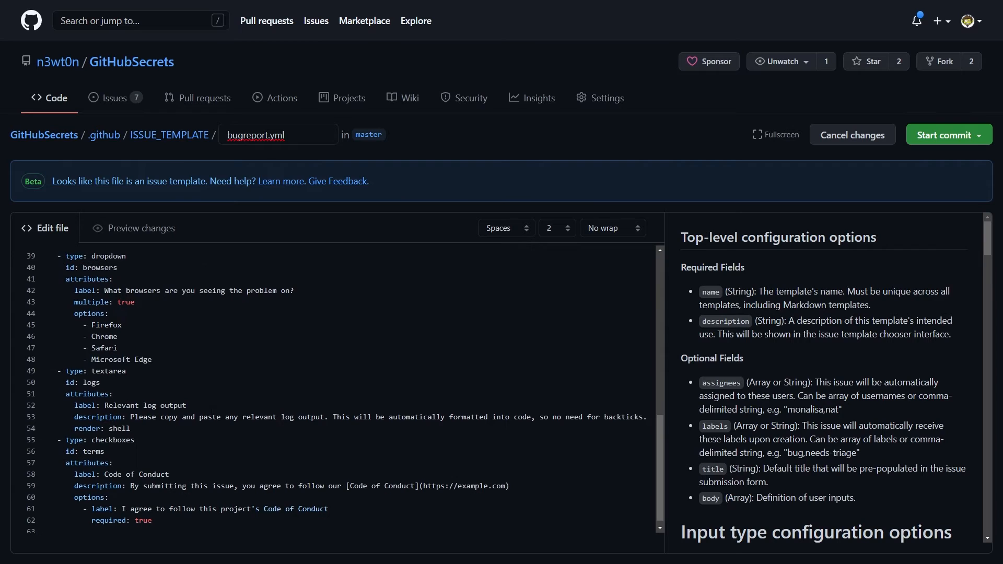
Step: Scroll through the issue-form syntax documentation covering input, textarea, dropdown and checkbox fields
{"action": "scroll", "coordinate": [335, 392], "scroll_direction": "down", "scroll_amount": 1}
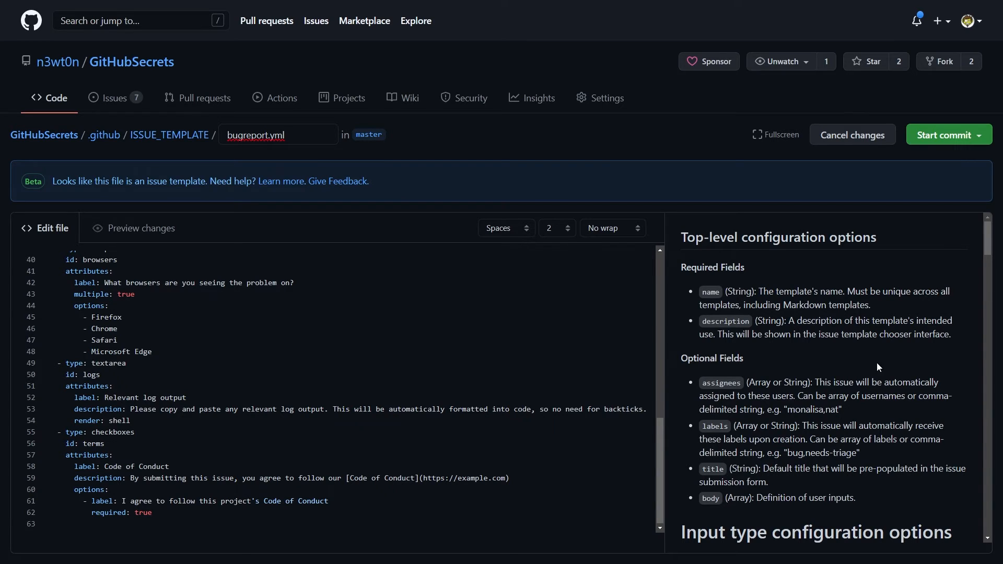
{"action": "scroll", "coordinate": [877, 367], "scroll_direction": "down", "scroll_amount": 3}
{"action": "scroll", "coordinate": [857, 384], "scroll_direction": "down", "scroll_amount": 10}
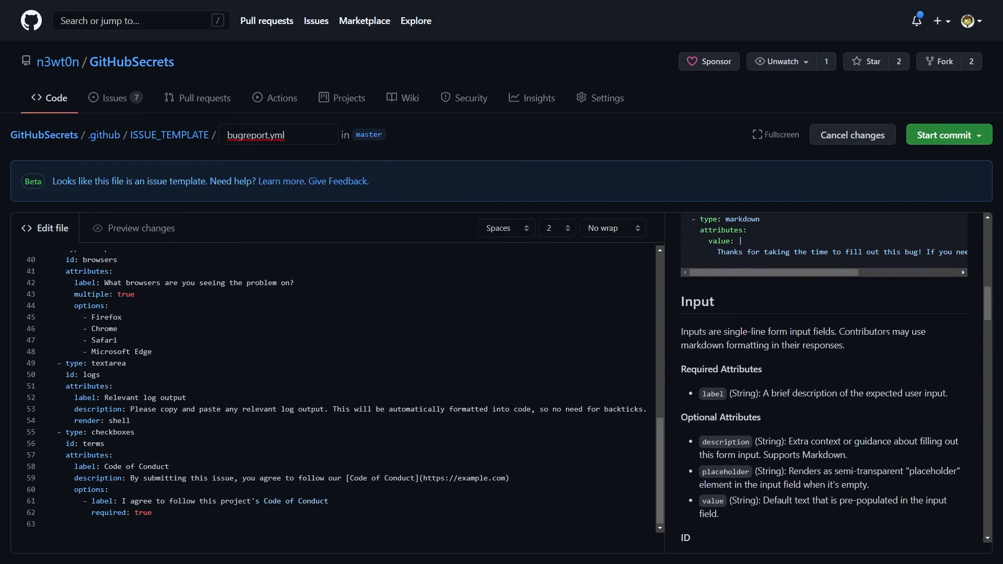
{"action": "scroll", "coordinate": [874, 334], "scroll_direction": "down", "scroll_amount": 8}
{"action": "scroll", "coordinate": [876, 332], "scroll_direction": "down", "scroll_amount": 8}
{"action": "scroll", "coordinate": [881, 338], "scroll_direction": "down", "scroll_amount": 7}
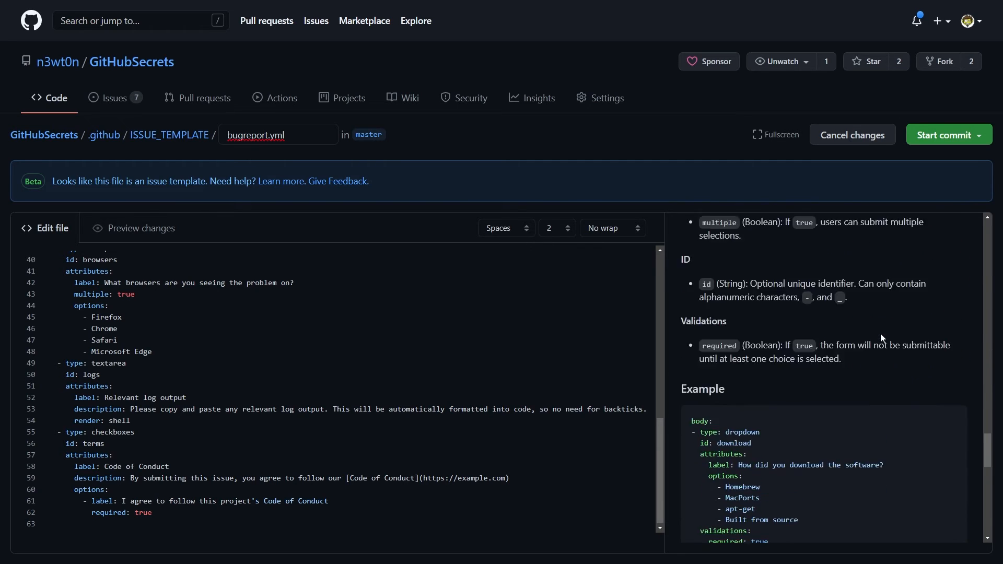
{"action": "scroll", "coordinate": [882, 338], "scroll_direction": "down", "scroll_amount": 1}
{"action": "scroll", "coordinate": [881, 335], "scroll_direction": "down", "scroll_amount": 5}
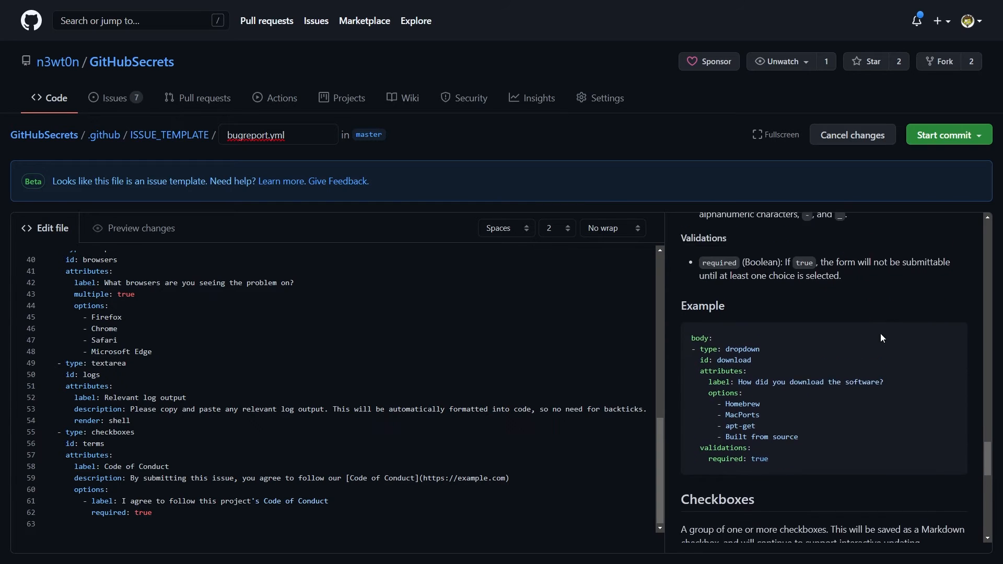
{"action": "scroll", "coordinate": [880, 333], "scroll_direction": "down", "scroll_amount": 5}
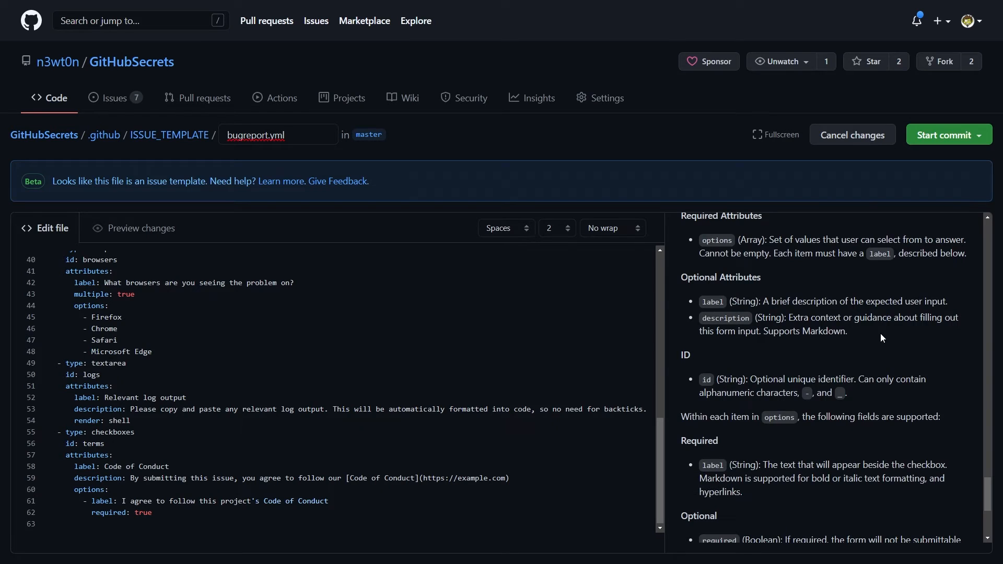
{"action": "scroll", "coordinate": [881, 337], "scroll_direction": "down", "scroll_amount": 1}
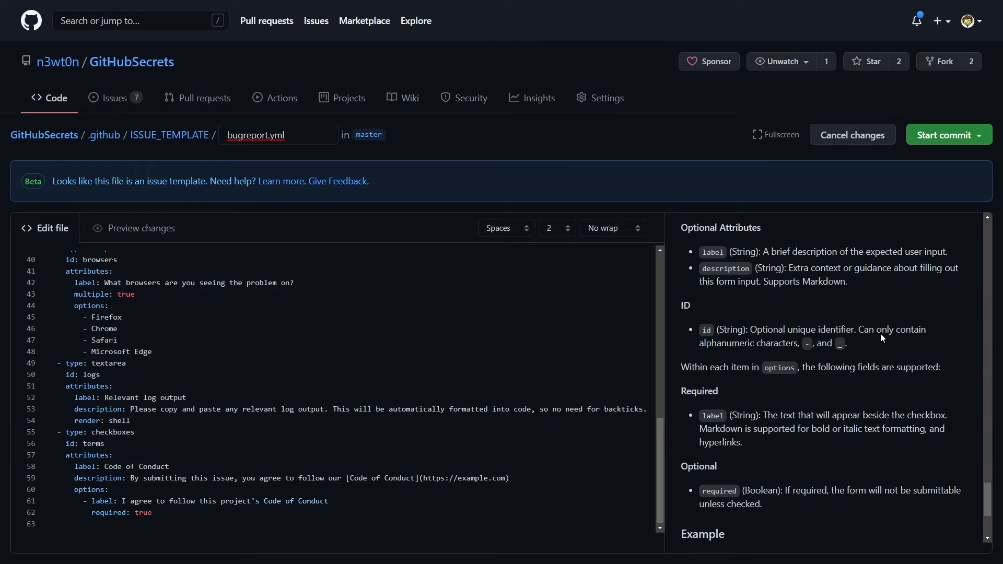
{"action": "scroll", "coordinate": [879, 333], "scroll_direction": "down", "scroll_amount": 2}
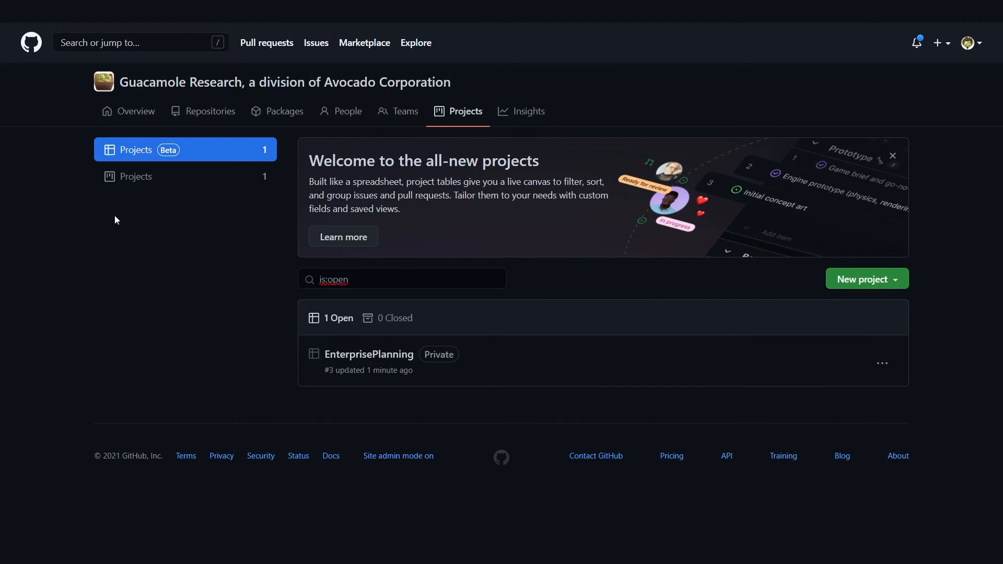
{"action": "key", "text": "ctrl+1"}
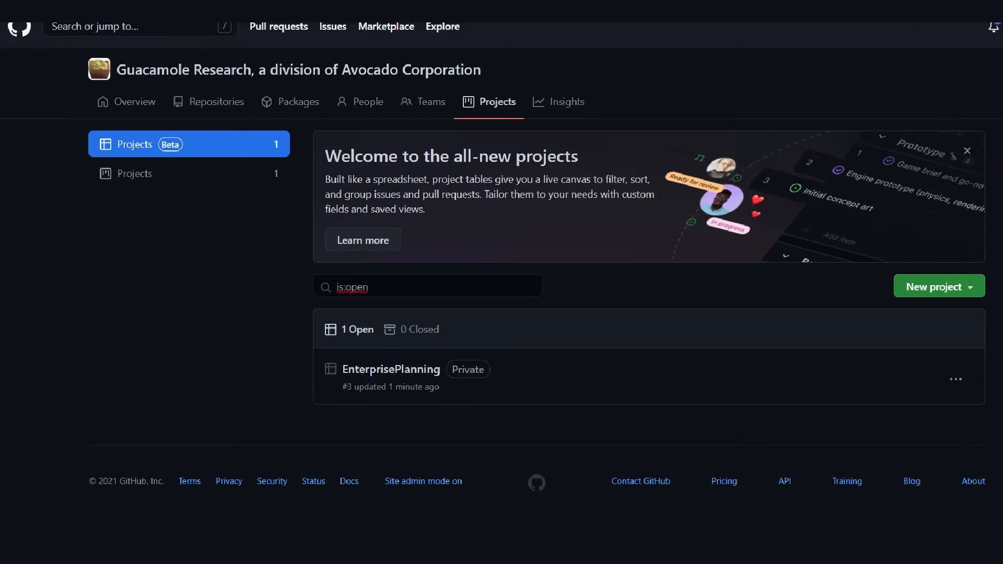
{"action": "left_click", "coordinate": [177, 183]}
{"action": "left_click_drag", "start_coordinate": [163, 182], "coordinate": [259, 187]}
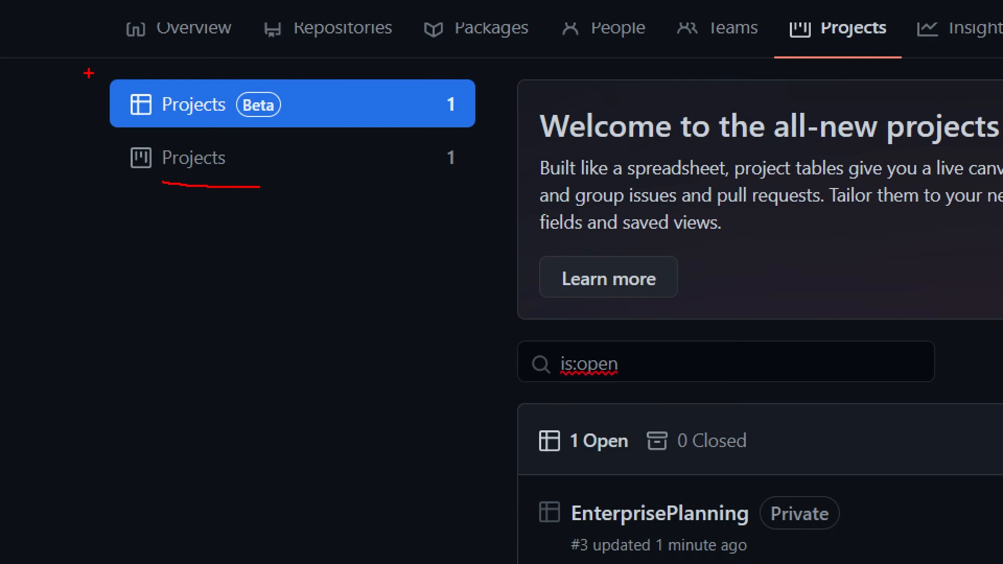
{"action": "mouse_move", "coordinate": [94, 67]}
{"action": "left_mouse_down"}
{"action": "mouse_move", "coordinate": [298, 127]}
{"action": "mouse_move", "coordinate": [504, 142]}
{"action": "left_mouse_up"}
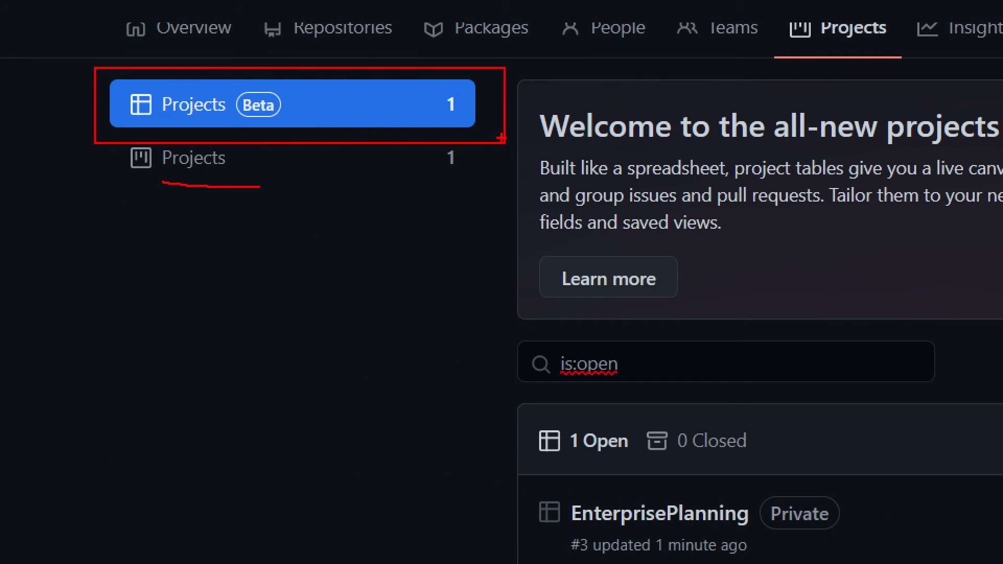
{"action": "key", "text": "Escape"}
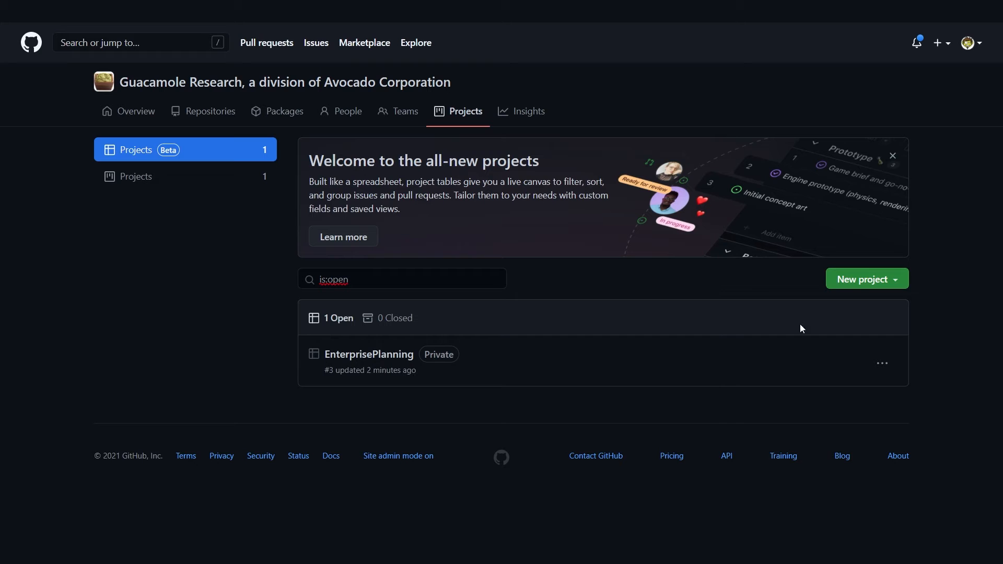
{"action": "left_click", "coordinate": [904, 280]}
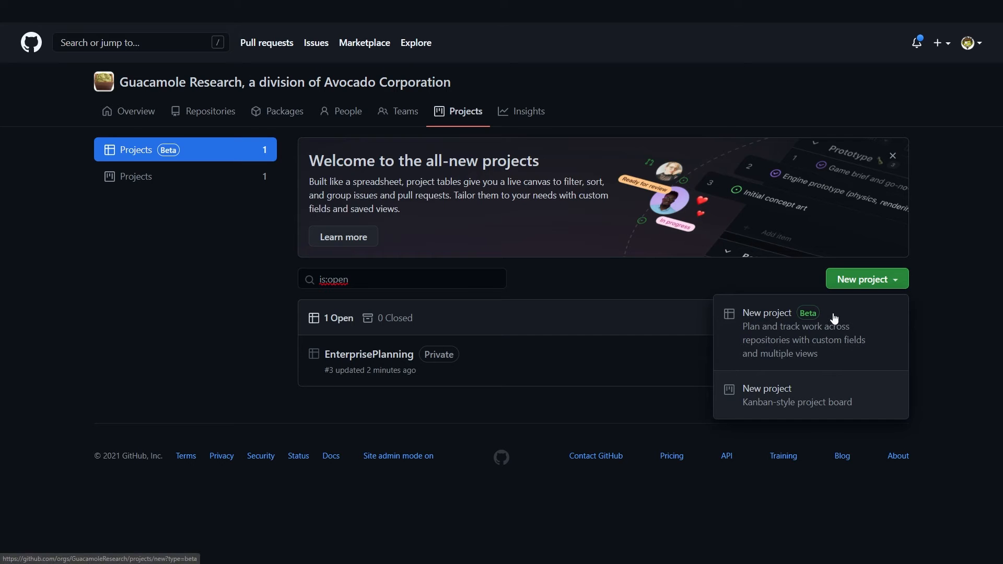
{"action": "left_click", "coordinate": [804, 329]}
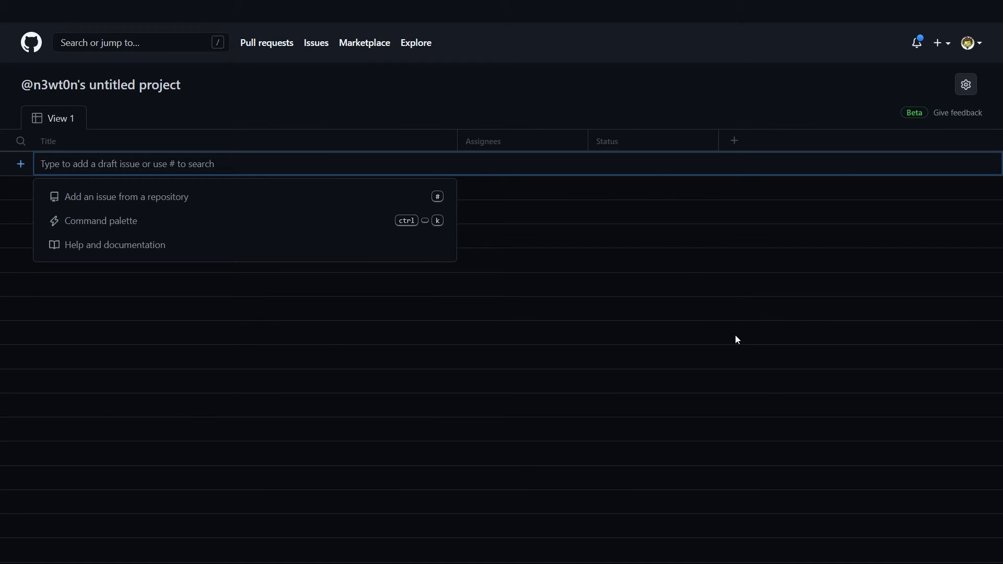
{"action": "key", "text": "alt+Left"}
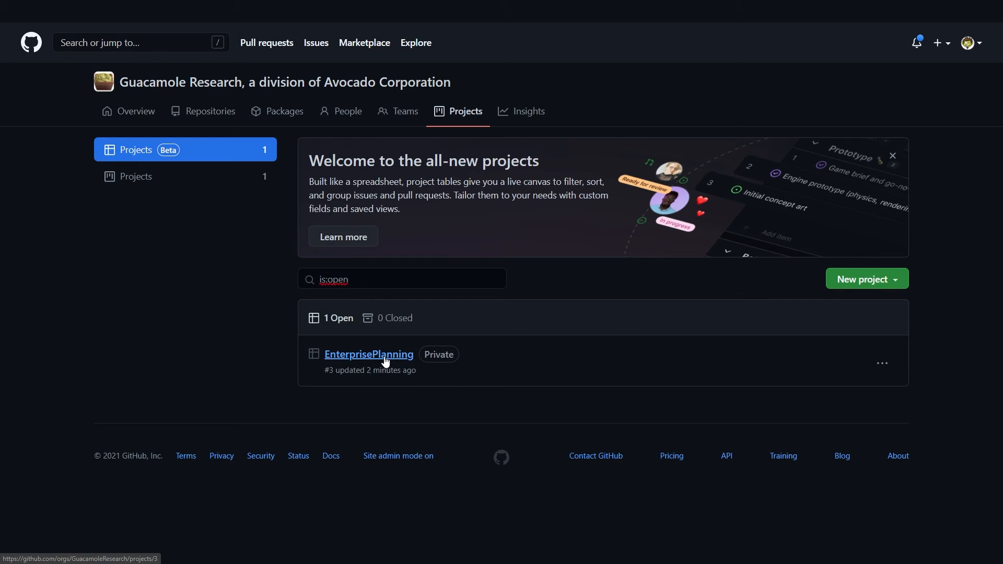
Step: Open the EnterprisePlanning project and correct its title to 'Enterprise Planning' using the spelling suggestion
{"action": "left_click", "coordinate": [385, 353]}
{"action": "left_click", "coordinate": [72, 89]}
{"action": "right_click", "coordinate": [72, 86]}
{"action": "left_click", "coordinate": [101, 130]}
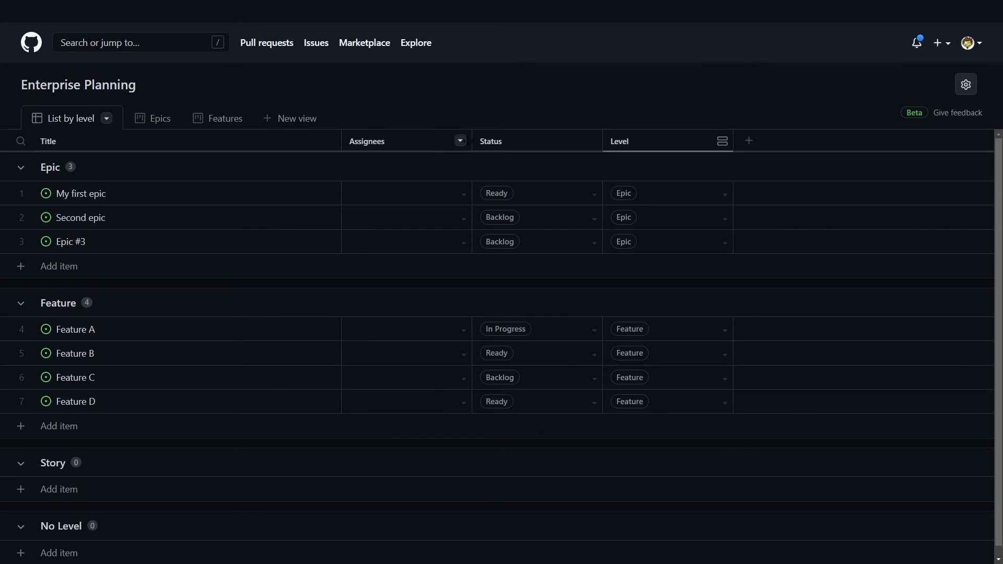
Step: Look through the Epics, Features and List by level views, then add a new view, View 6
{"action": "left_click", "coordinate": [152, 122]}
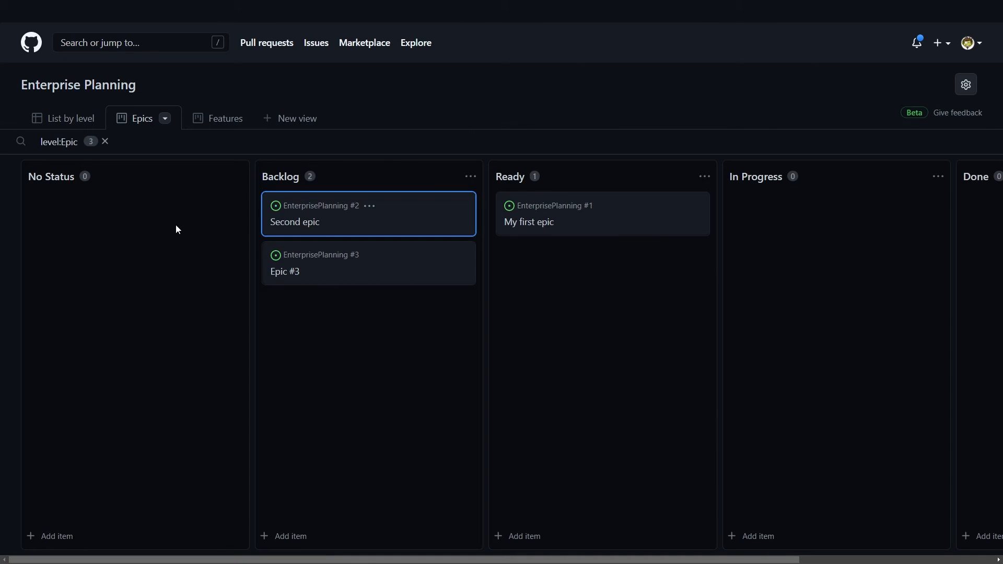
{"action": "left_click", "coordinate": [217, 120]}
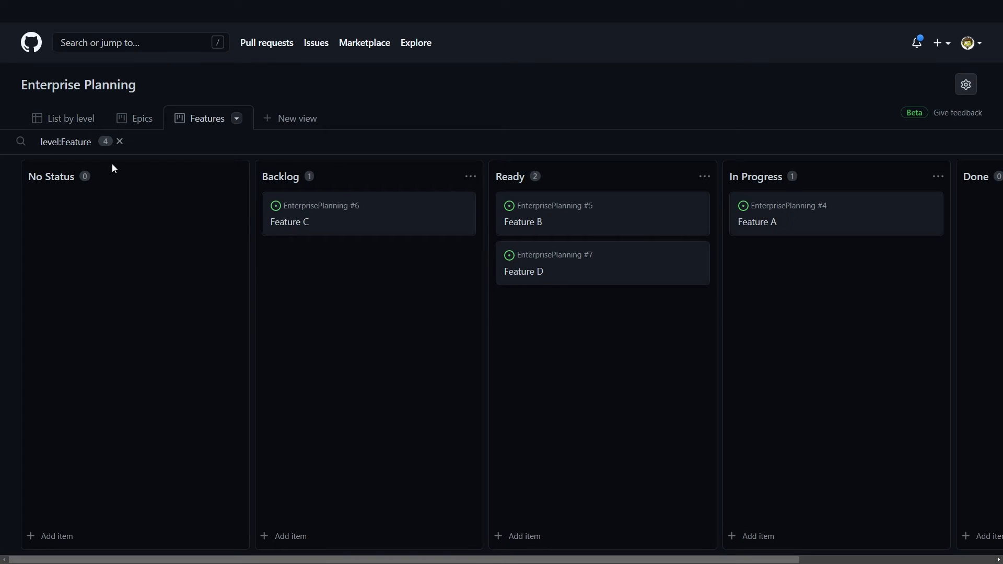
{"action": "left_click", "coordinate": [79, 121]}
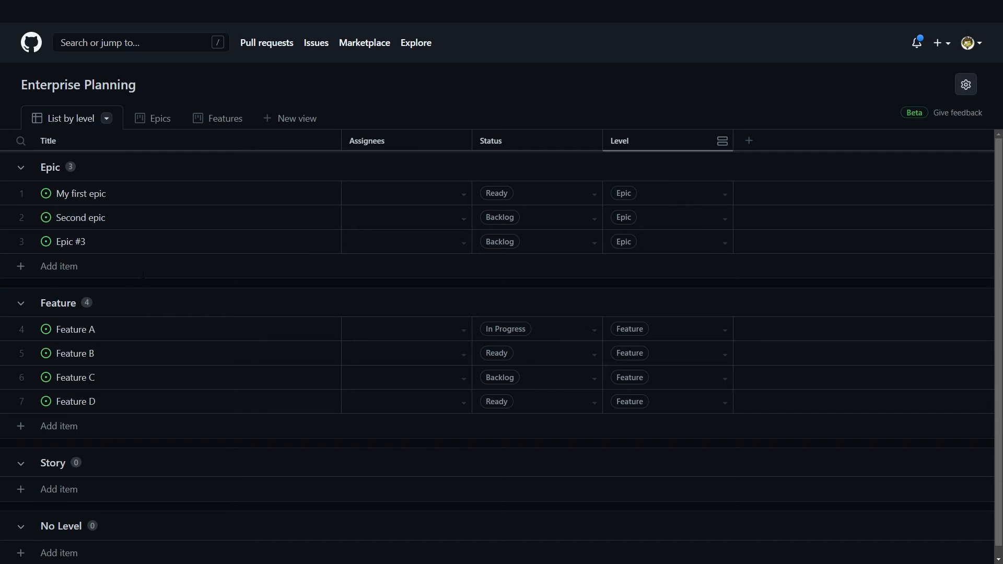
{"action": "left_click", "coordinate": [156, 124]}
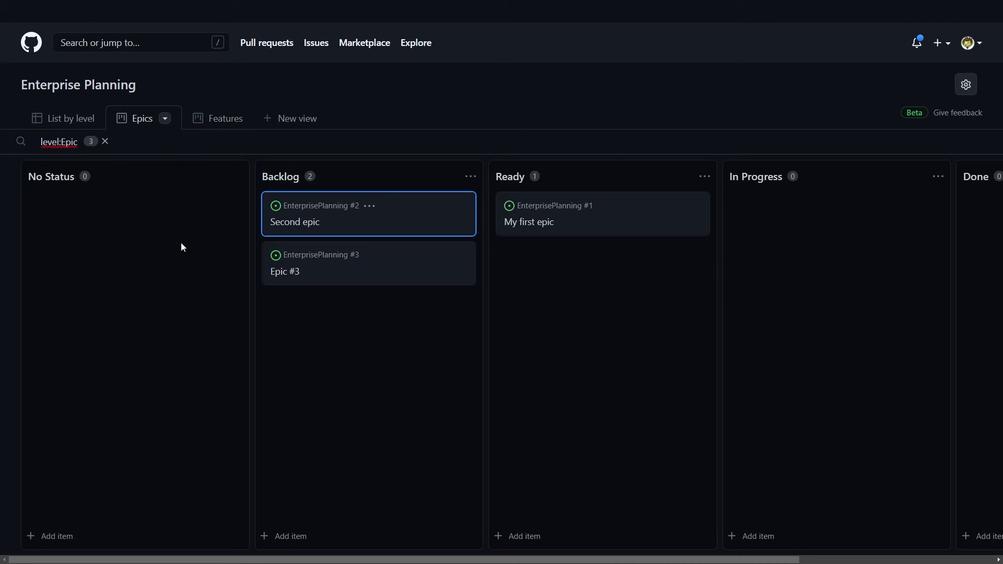
{"action": "left_click", "coordinate": [213, 124]}
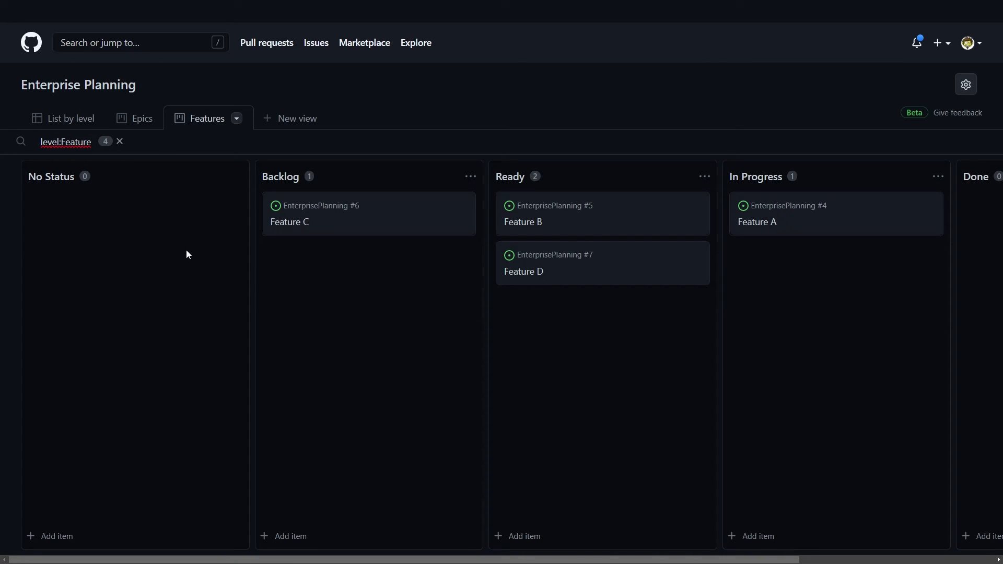
{"action": "left_click", "coordinate": [290, 125]}
{"action": "left_click", "coordinate": [302, 119]}
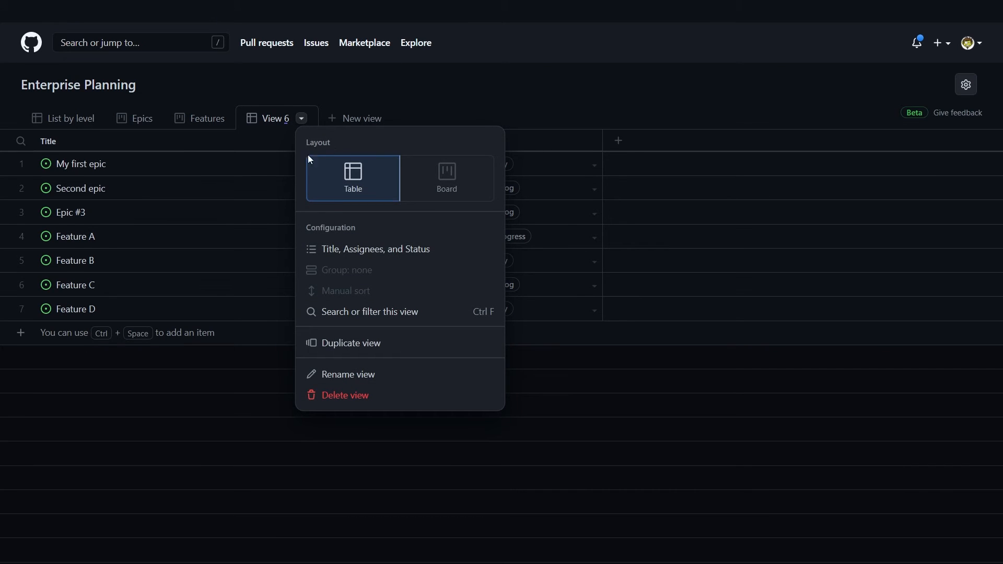
Step: Switch View 6 to the Board layout and then back to Table
{"action": "left_click", "coordinate": [432, 172]}
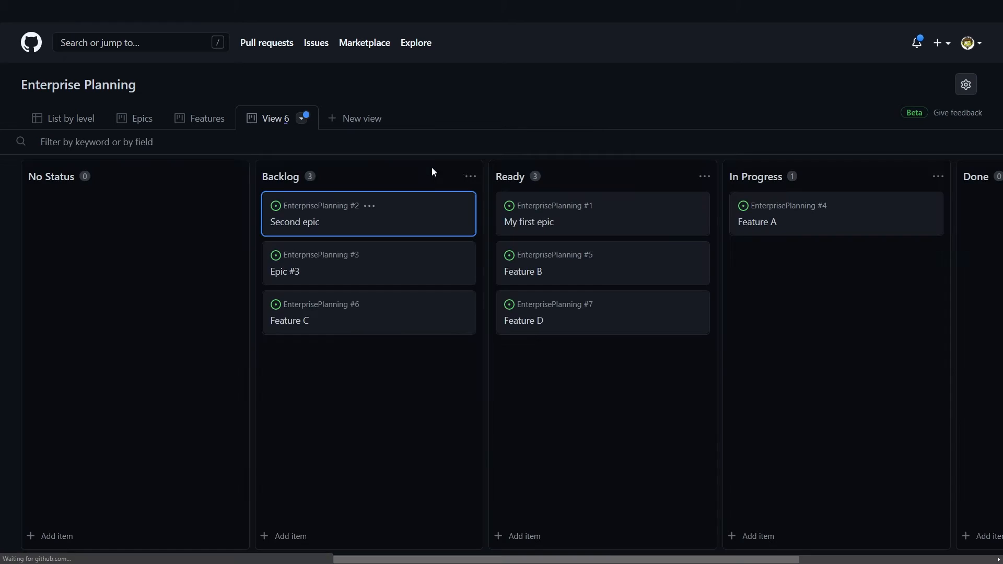
{"action": "left_click", "coordinate": [302, 118]}
{"action": "left_click", "coordinate": [366, 180]}
Step: Delete View 6 and go back to the List by level table
{"action": "left_click", "coordinate": [301, 118]}
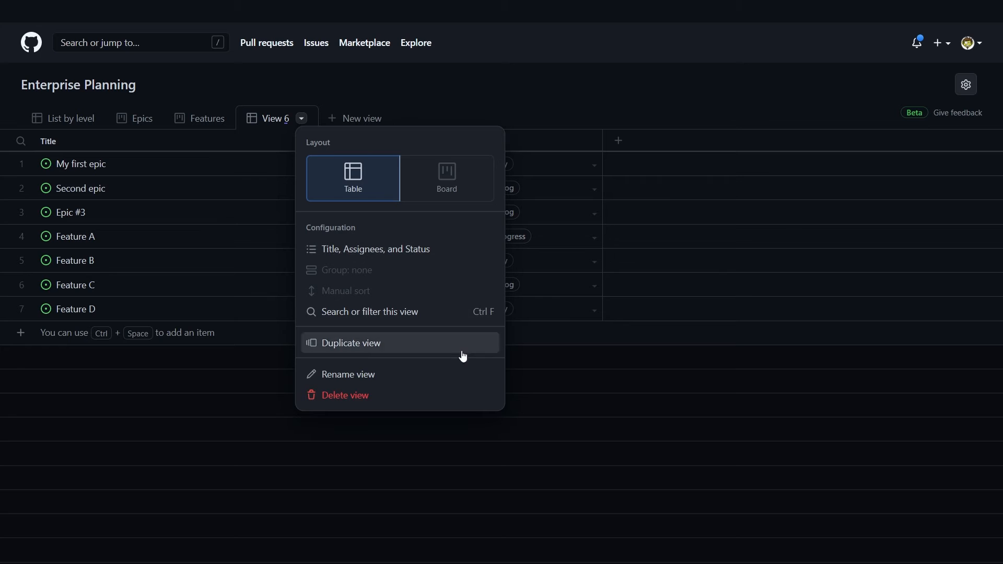
{"action": "left_click", "coordinate": [447, 394]}
{"action": "key", "text": "Return"}
{"action": "left_click", "coordinate": [93, 129]}
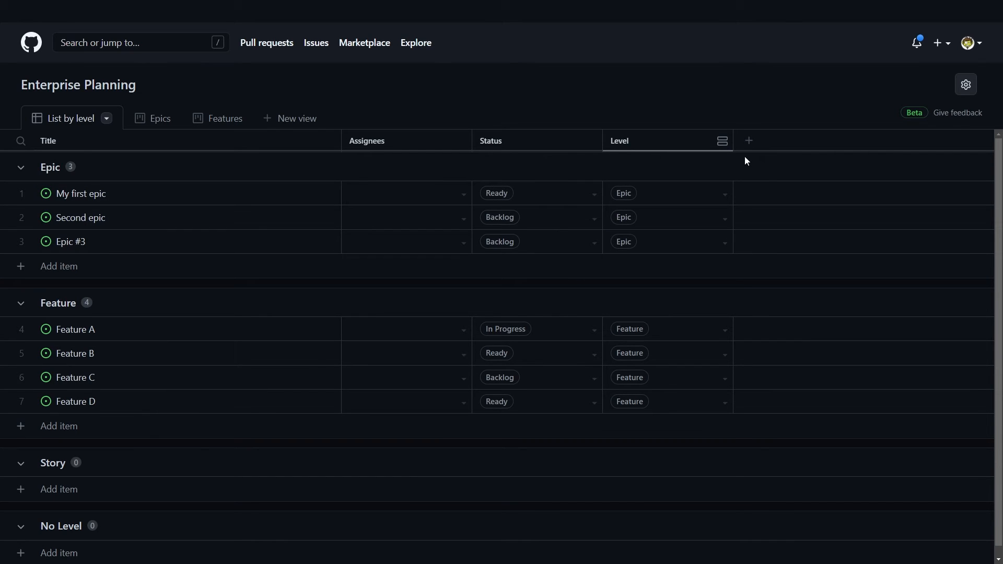
Step: Create a single-select field named 'CoderDave Type' with Video, Blog and Podcast options
{"action": "left_click", "coordinate": [749, 142]}
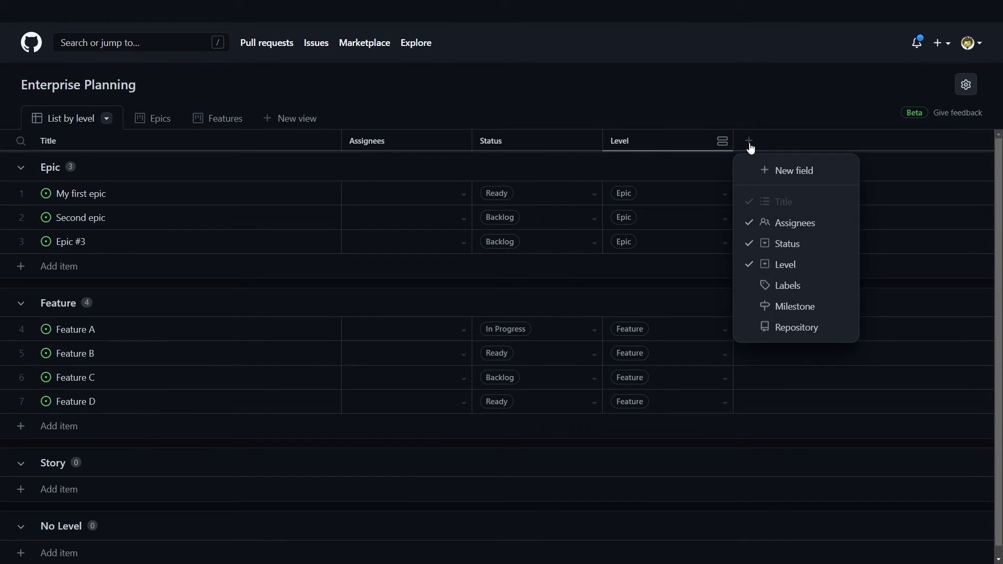
{"action": "left_click", "coordinate": [817, 172]}
{"action": "type", "text": "CoderDave Type"}
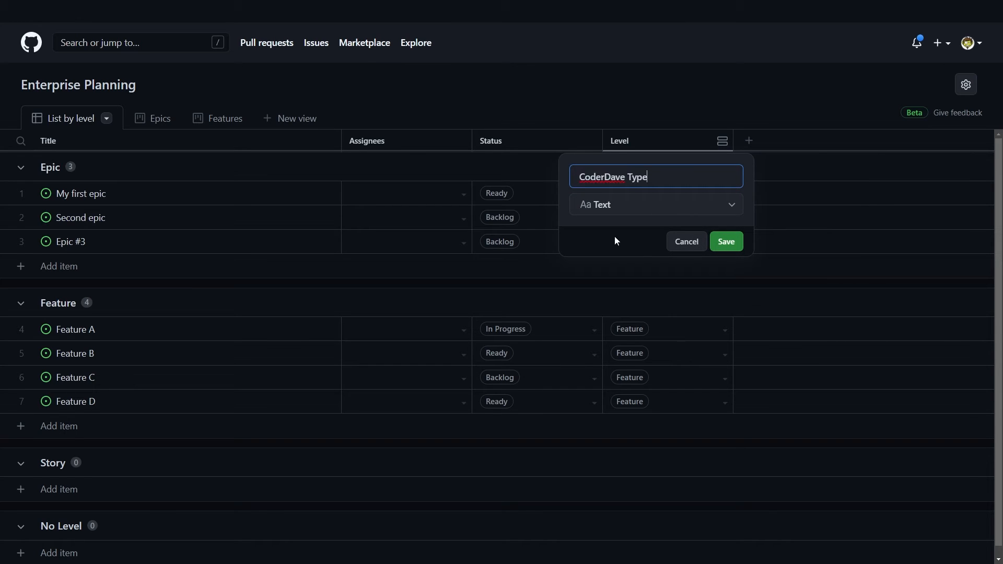
{"action": "left_click", "coordinate": [678, 211]}
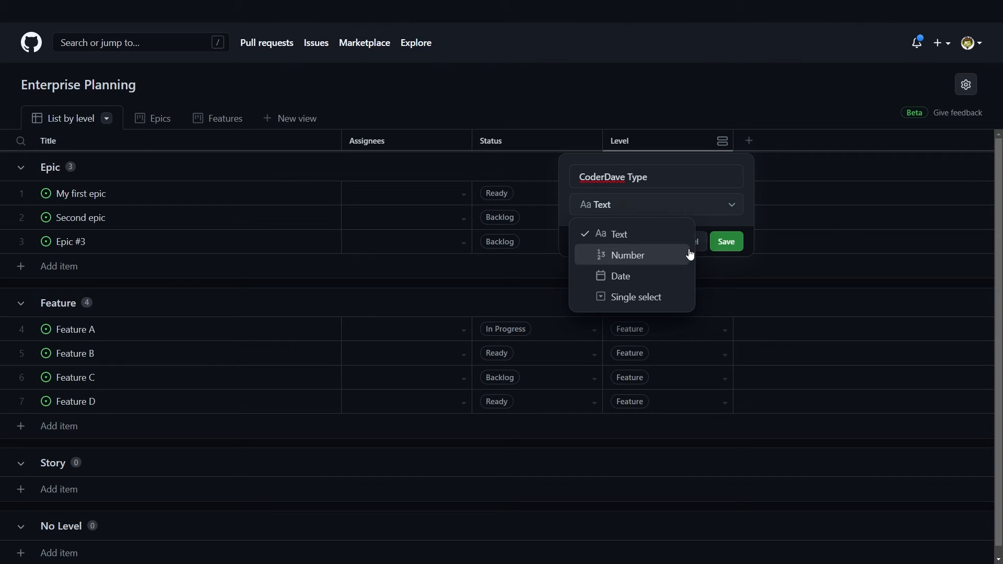
{"action": "left_click", "coordinate": [679, 298]}
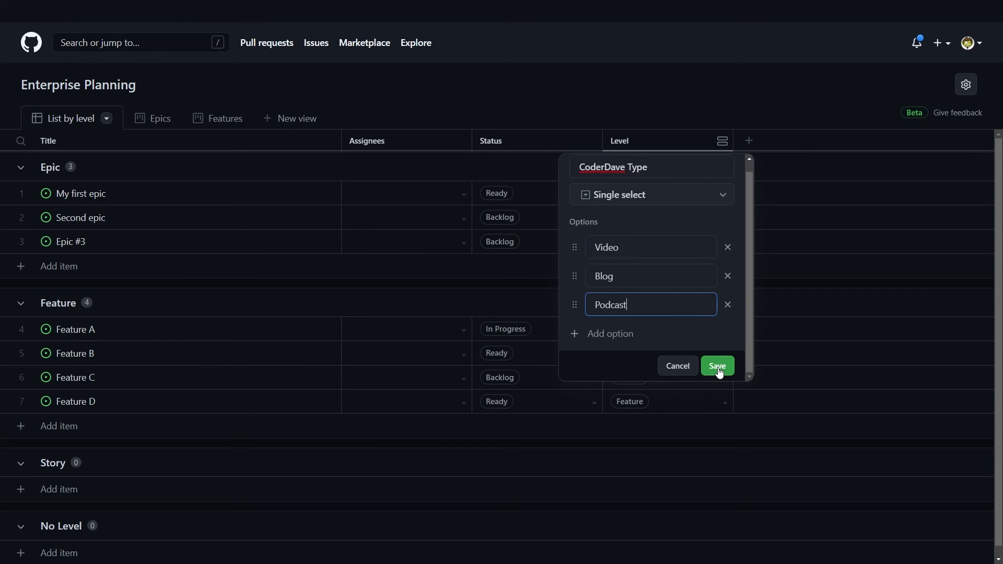
{"action": "left_click", "coordinate": [719, 369]}
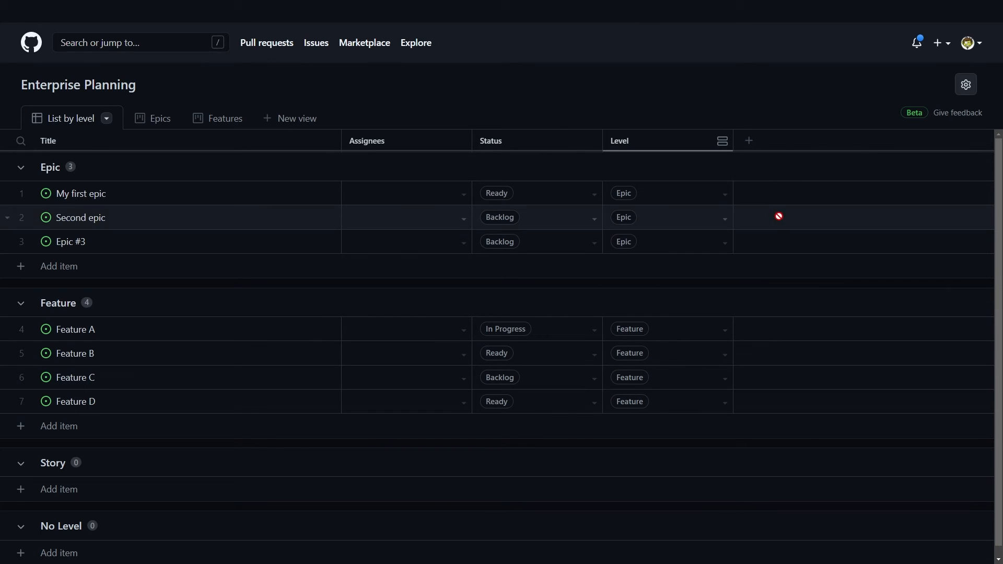
Step: Set CoderDave Type to Blog for My first epic, Podcast for Second epic and Video for Epic #3
{"action": "left_click", "coordinate": [860, 194]}
{"action": "left_click", "coordinate": [806, 277]}
{"action": "left_click", "coordinate": [850, 223]}
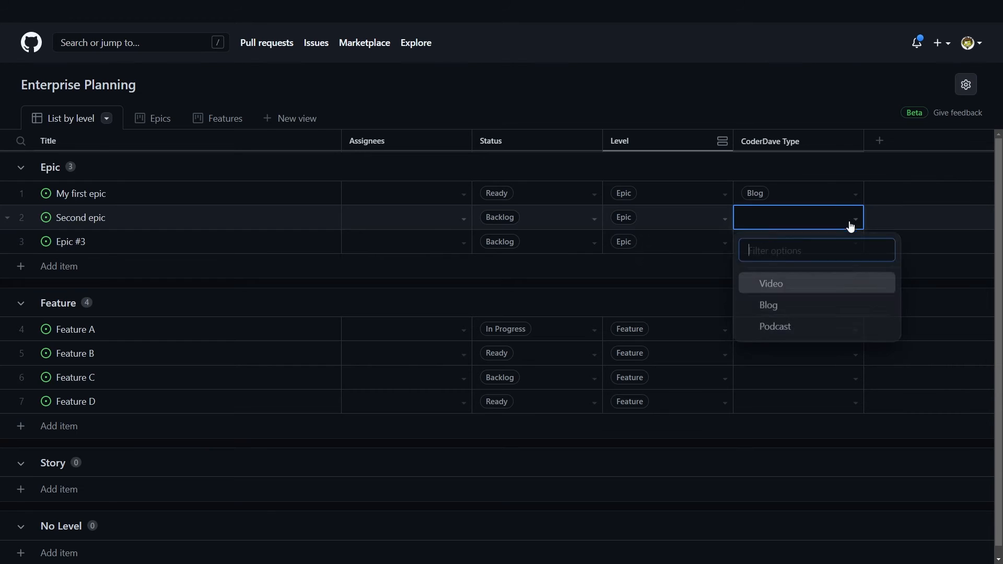
{"action": "left_click", "coordinate": [783, 326]}
{"action": "left_click", "coordinate": [852, 243]}
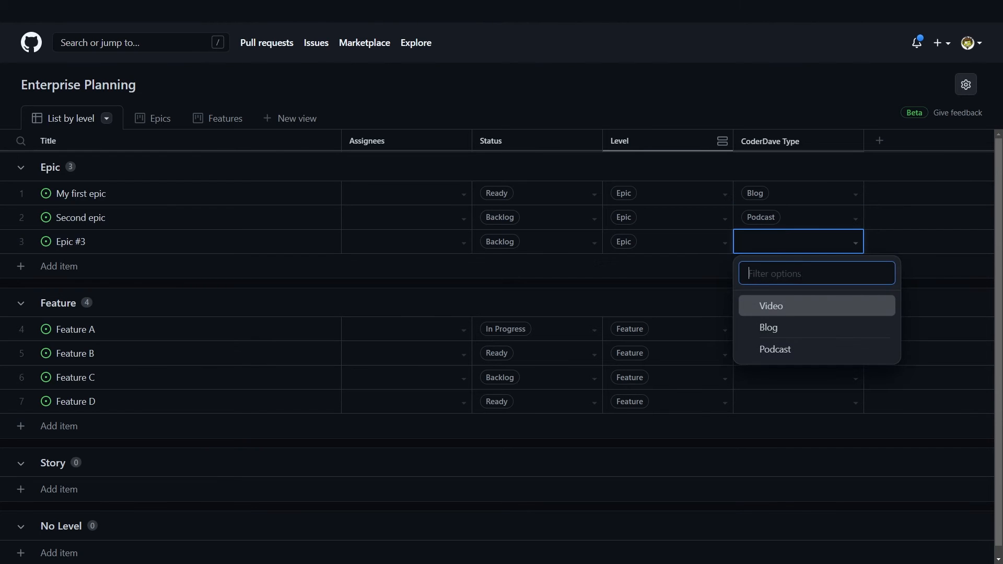
{"action": "left_click", "coordinate": [787, 328]}
{"action": "left_click", "coordinate": [853, 244]}
{"action": "left_click", "coordinate": [783, 303]}
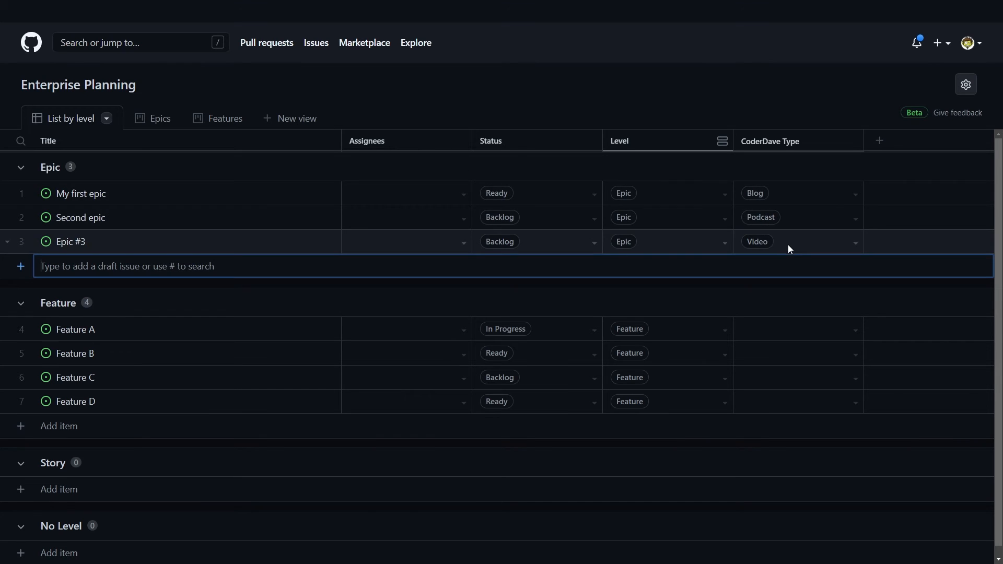
{"action": "left_click", "coordinate": [966, 87]}
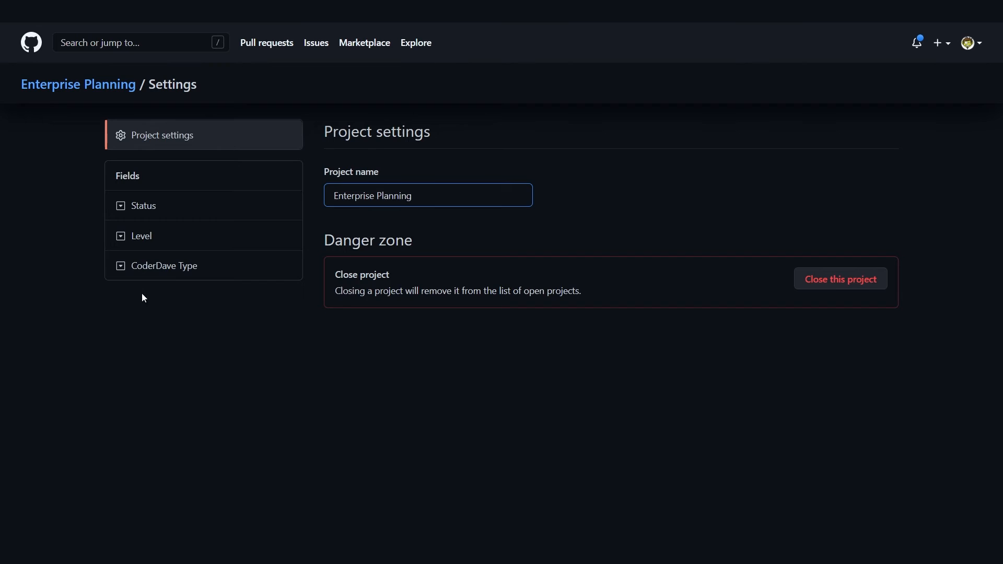
Step: In the CoderDave Type field settings, add a film-projector emoji before the Video option
{"action": "left_click", "coordinate": [180, 270]}
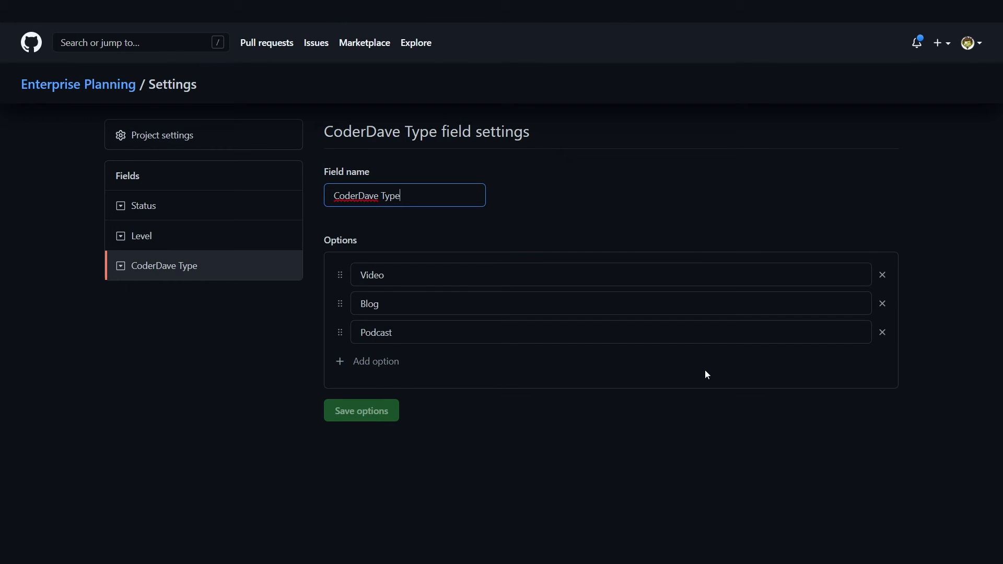
{"action": "left_click", "coordinate": [361, 275]}
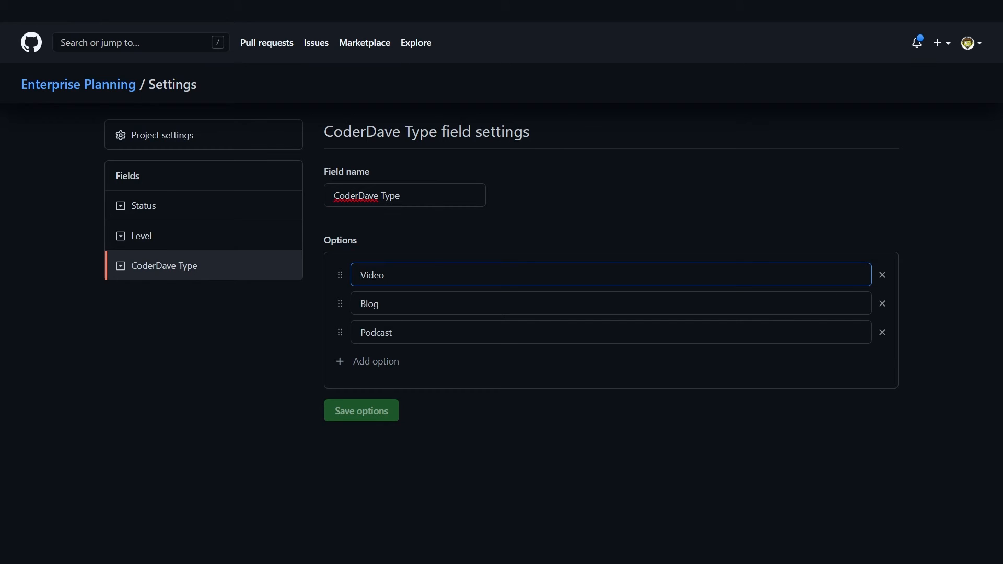
{"action": "key", "text": "super+period"}
{"action": "key", "text": "Right"}
{"action": "key", "text": "Right"}
{"action": "key", "text": "Right"}
{"action": "key", "text": "Return"}
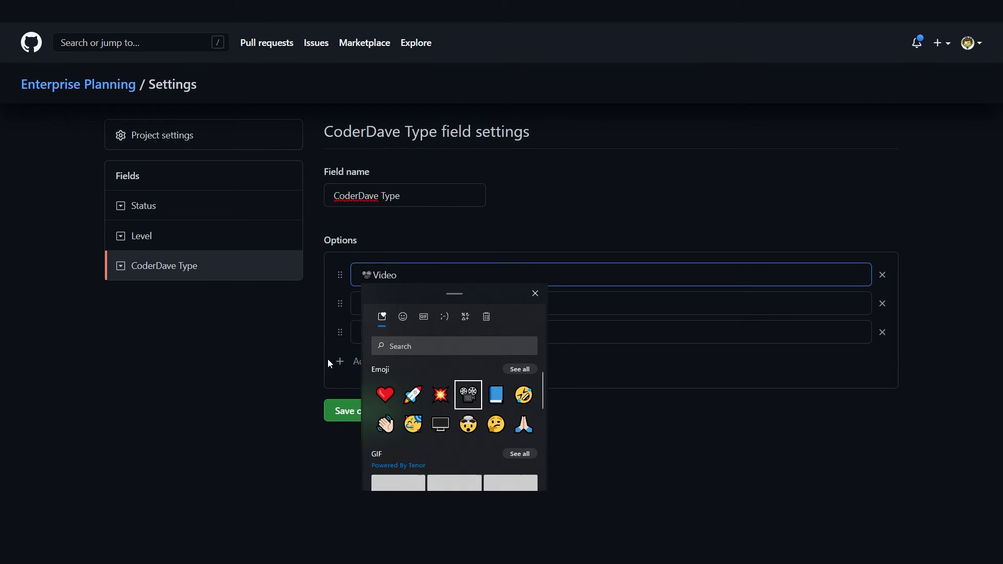
{"action": "key", "text": "Escape"}
Step: Add a blue-book emoji before Blog and save the field options
{"action": "left_click", "coordinate": [362, 307]}
{"action": "key", "text": "super+period"}
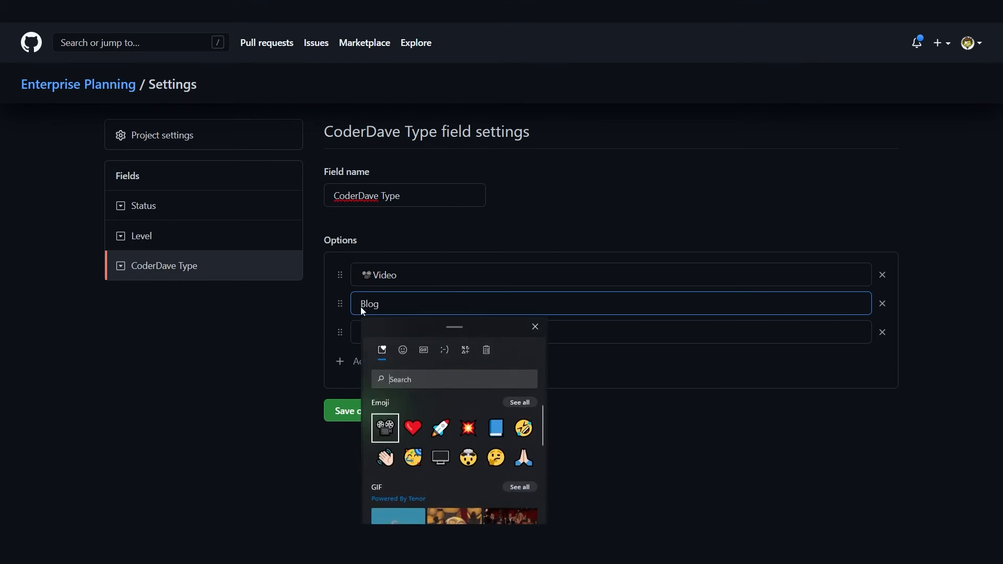
{"action": "key", "text": "Right"}
{"action": "key", "text": "Right"}
{"action": "key", "text": "Right"}
{"action": "key", "text": "Right"}
{"action": "key", "text": "Return"}
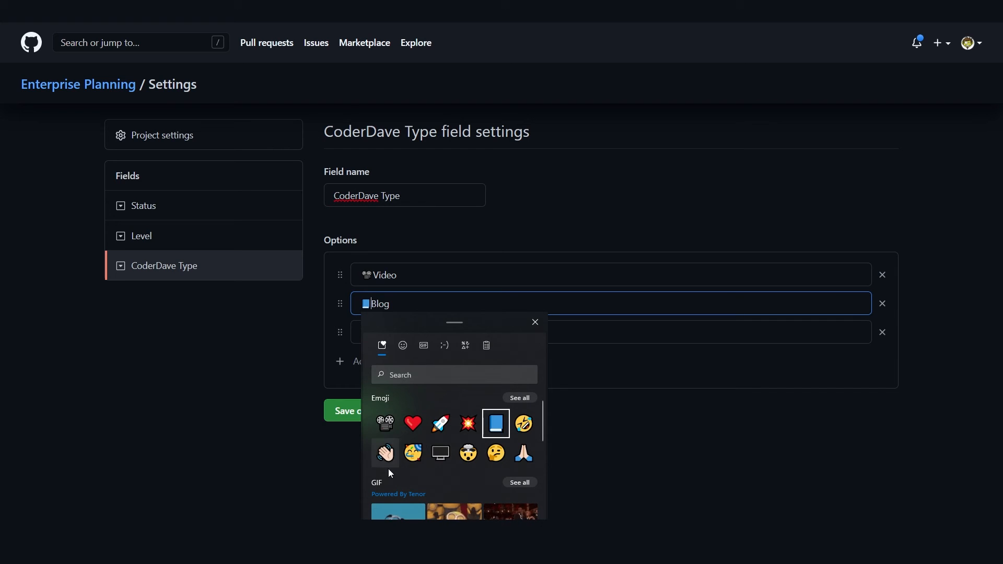
{"action": "key", "text": "Escape"}
{"action": "left_click", "coordinate": [387, 409]}
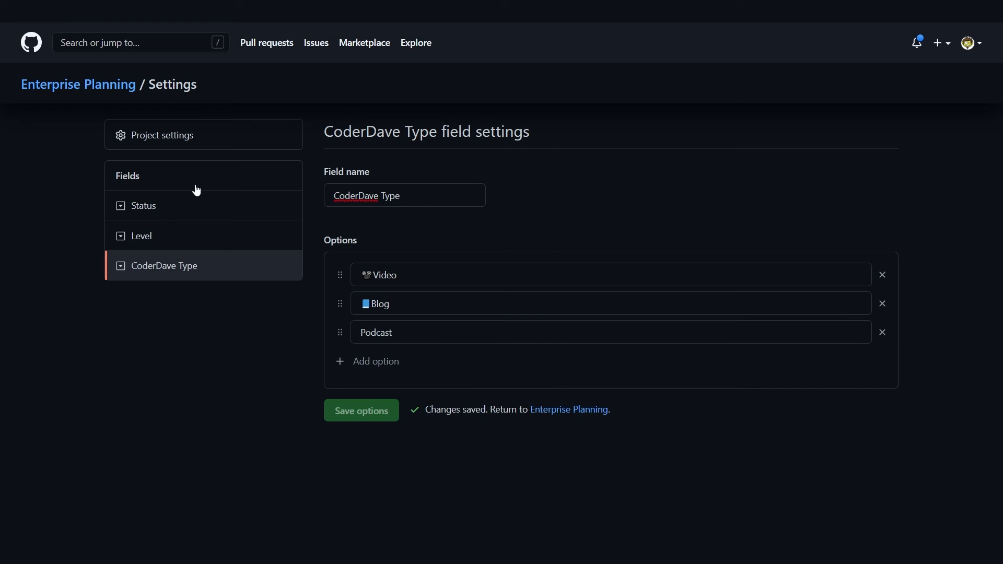
{"action": "left_click", "coordinate": [540, 410]}
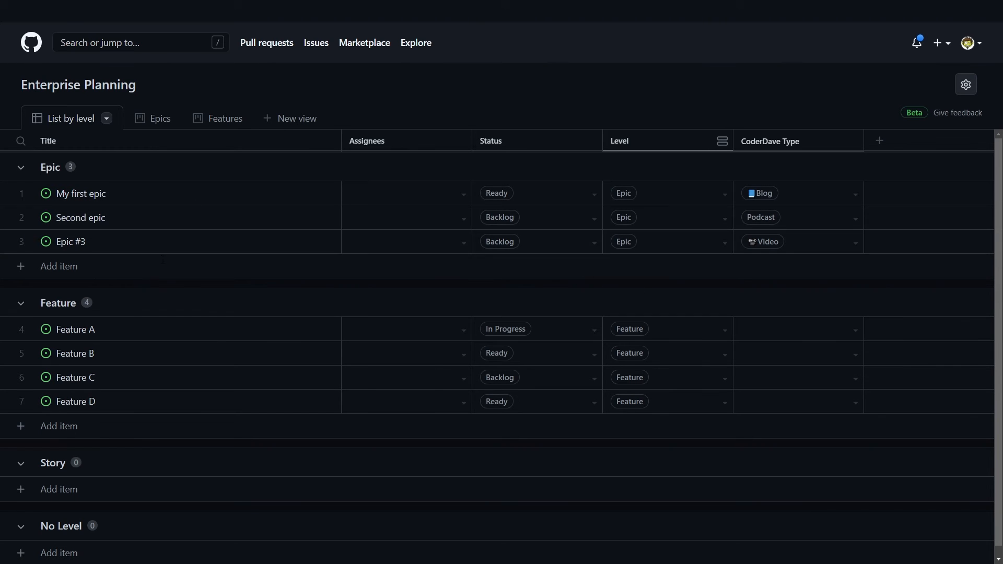
{"action": "left_click", "coordinate": [721, 141]}
{"action": "left_click", "coordinate": [853, 144]}
{"action": "left_click", "coordinate": [853, 142]}
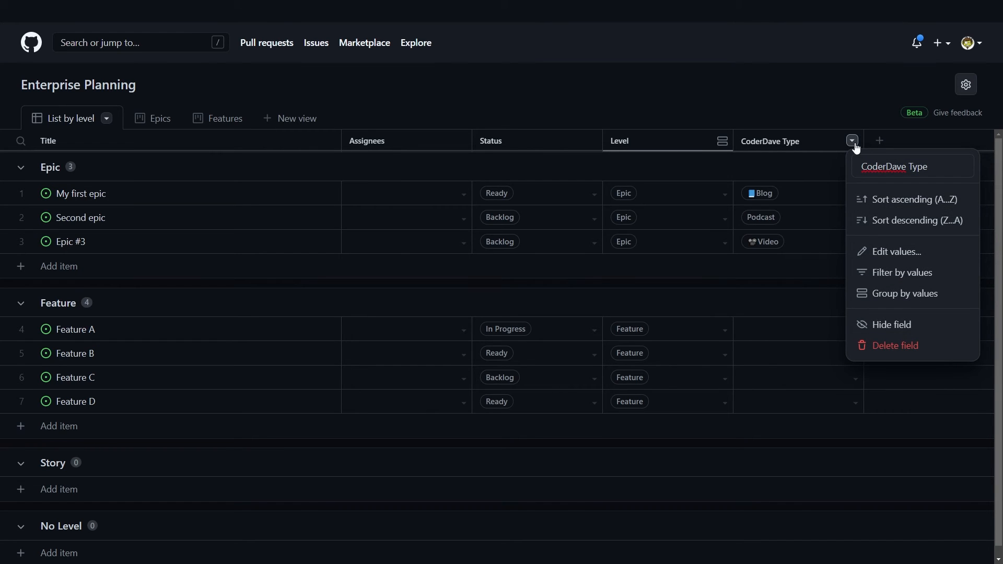
{"action": "left_click", "coordinate": [893, 296]}
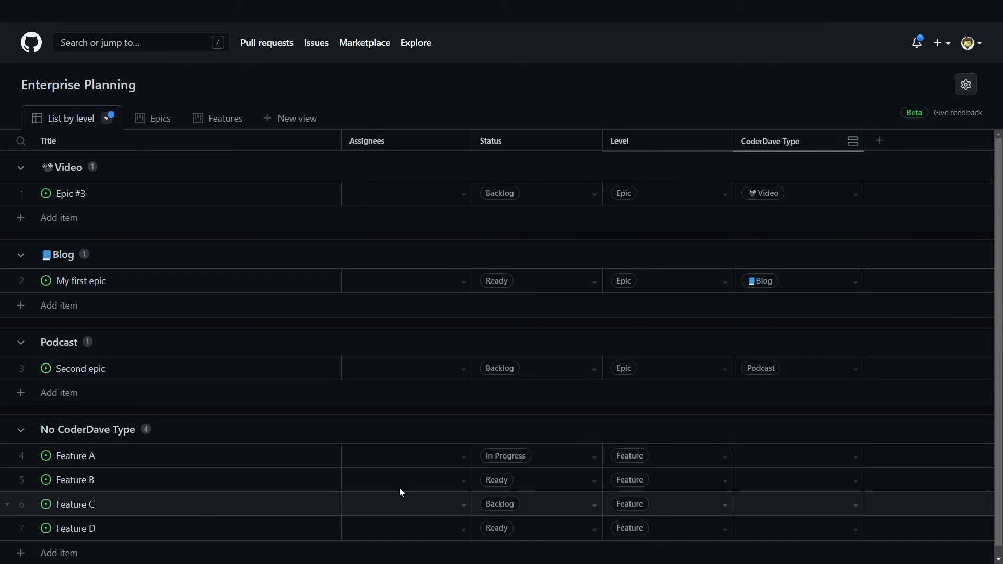
{"action": "left_click", "coordinate": [722, 141]}
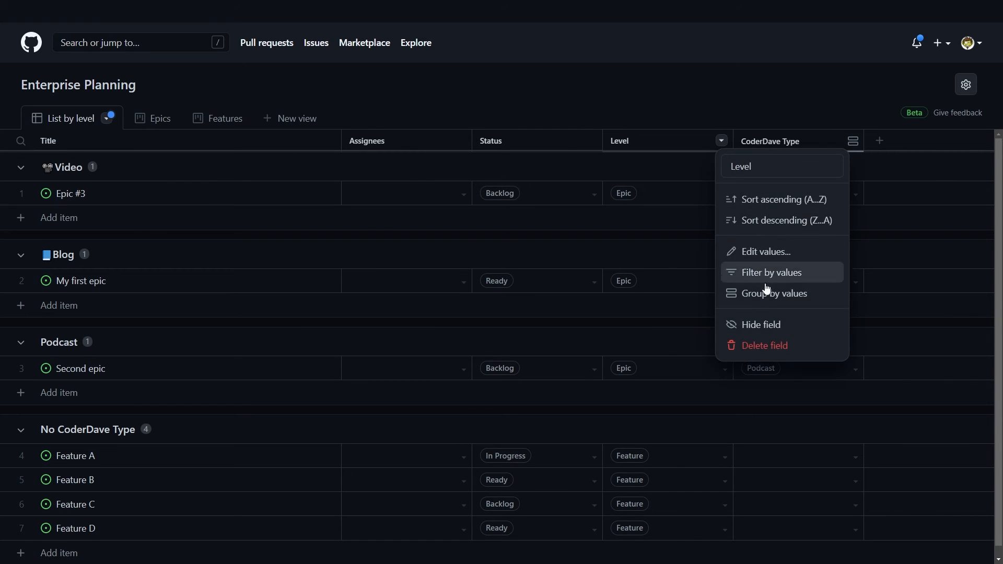
{"action": "left_click", "coordinate": [777, 298]}
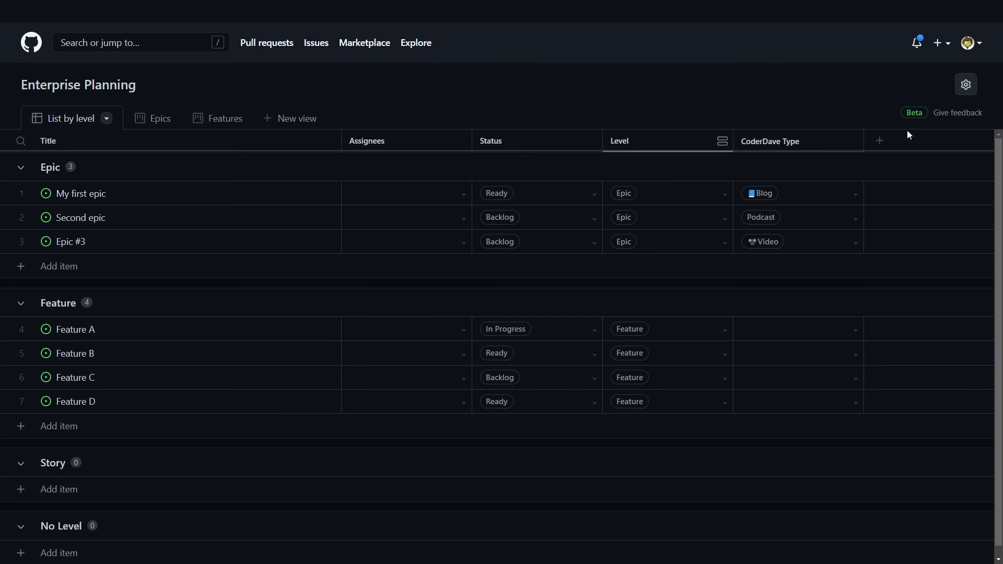
{"action": "left_click", "coordinate": [851, 140]}
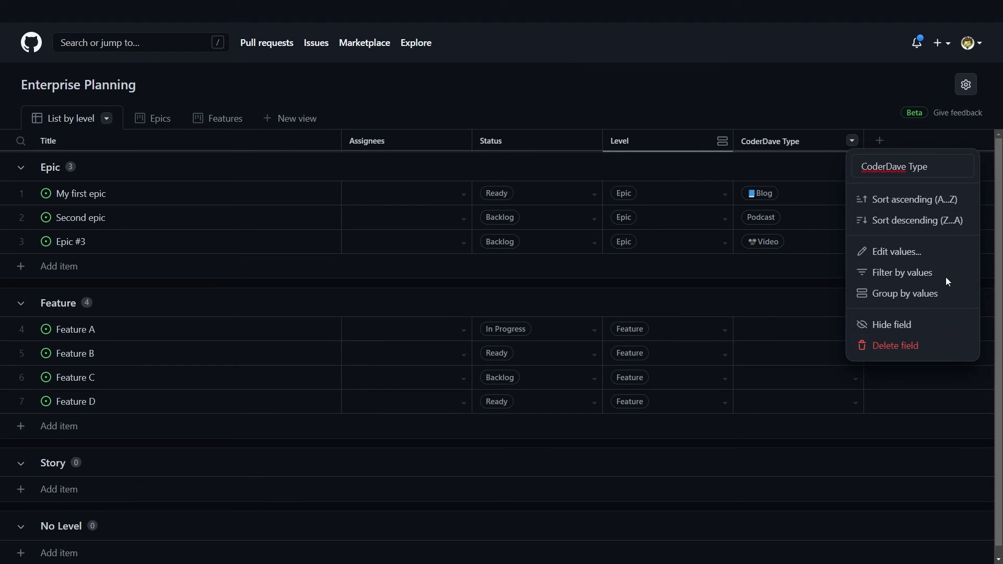
{"action": "left_click", "coordinate": [919, 273]}
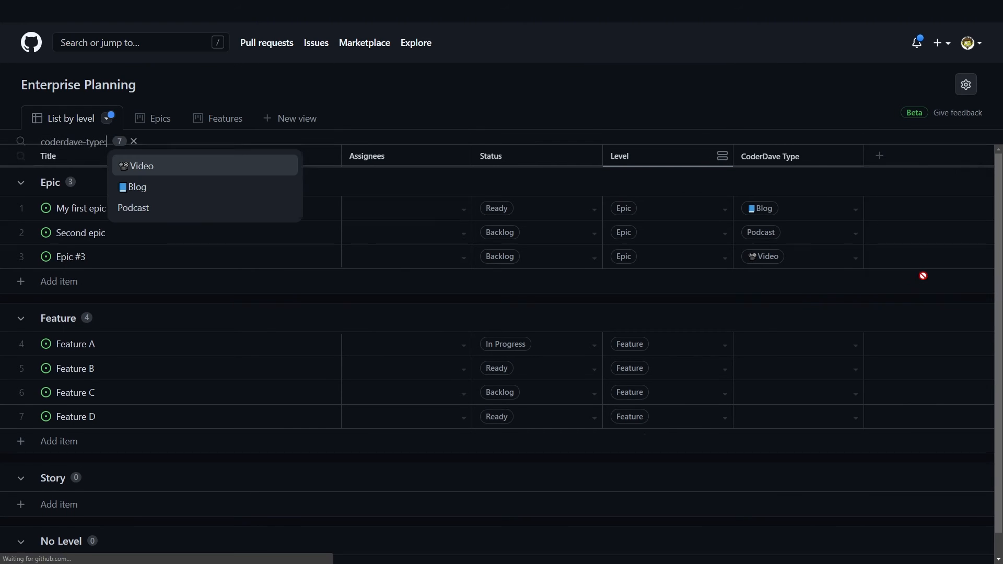
{"action": "left_click", "coordinate": [167, 193]}
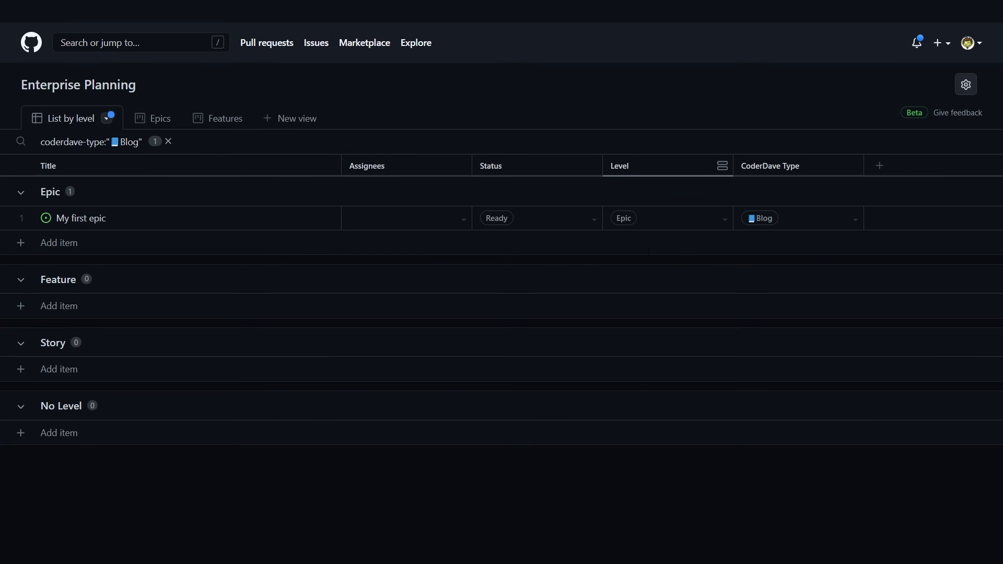
{"action": "left_click", "coordinate": [170, 142]}
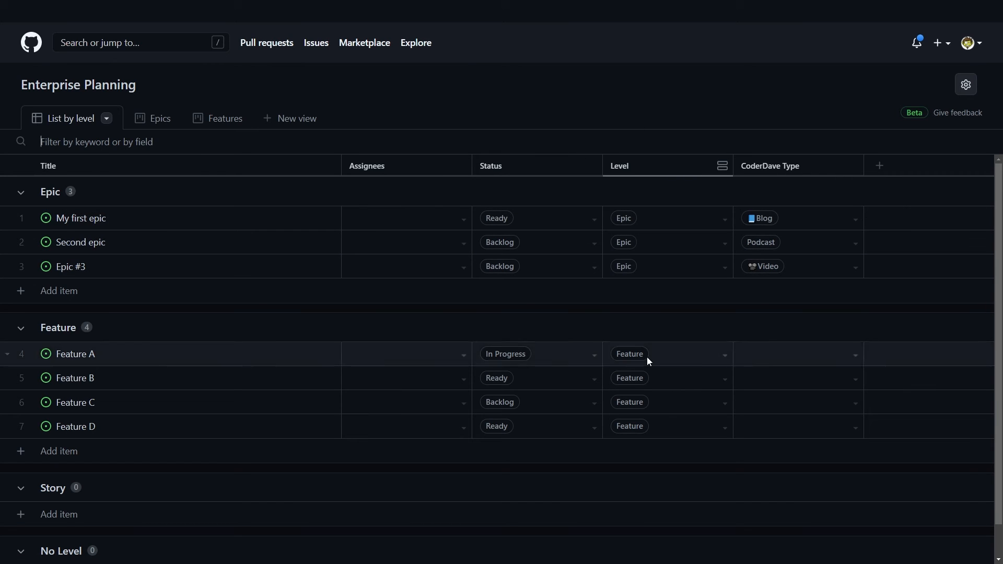
Step: On the My first epic issue page, change its CoderDave Type from Blog to Podcast
{"action": "left_click", "coordinate": [86, 217]}
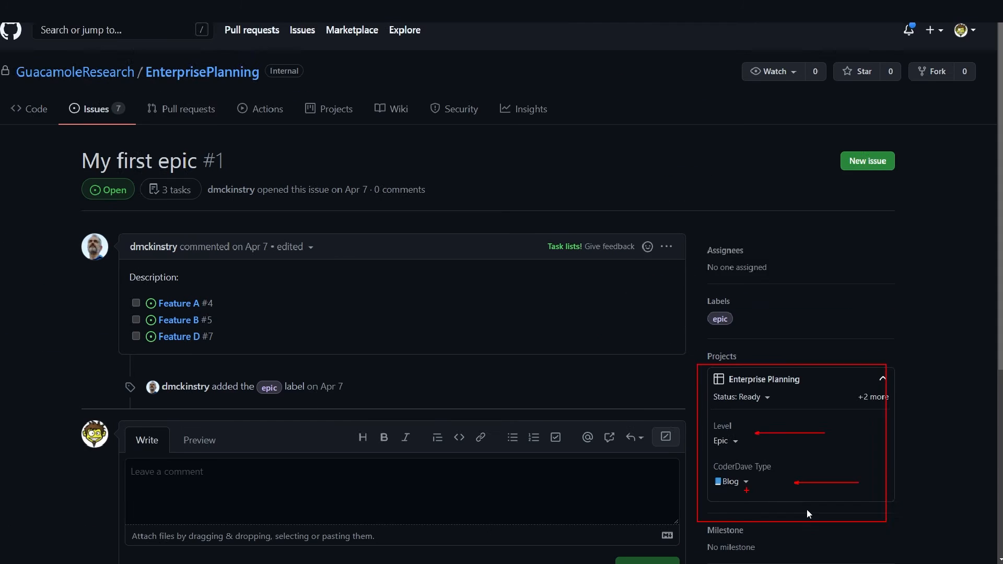
{"action": "left_click", "coordinate": [741, 485]}
{"action": "left_click", "coordinate": [757, 298]}
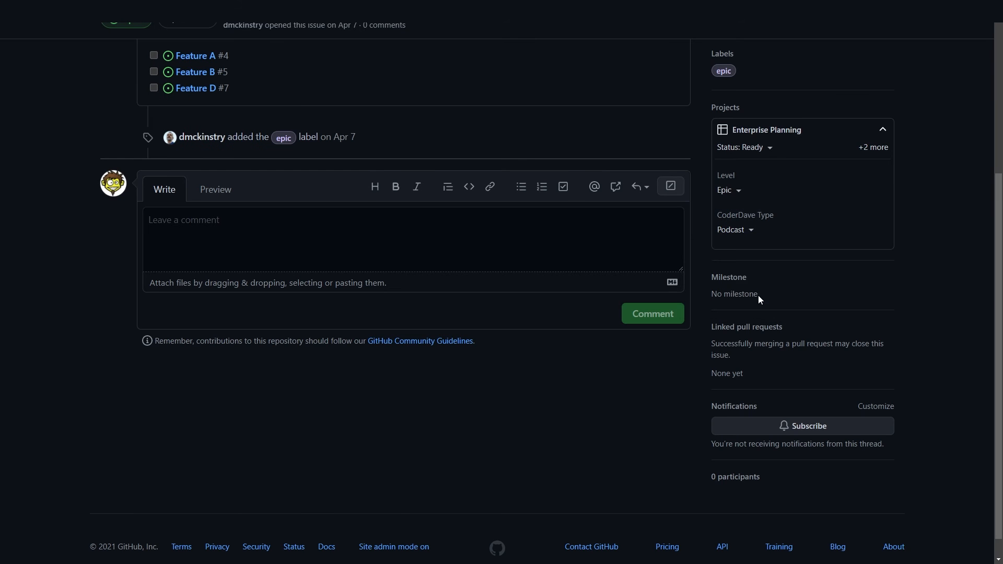
{"action": "scroll", "coordinate": [781, 306], "scroll_direction": "up", "scroll_amount": 5}
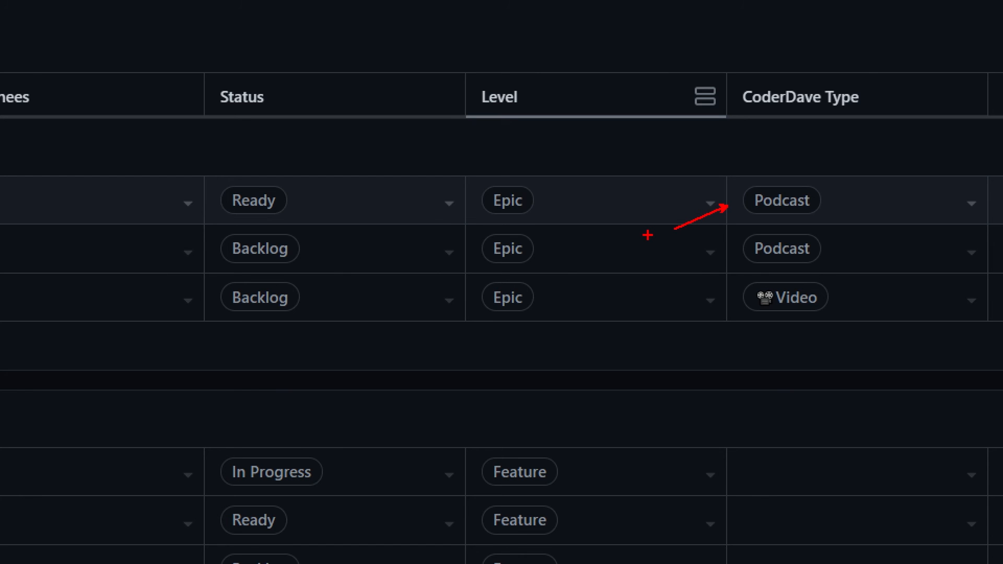
Step: Add a Story draft from the pasted title, then append ' changed' to the draft's title
{"action": "left_click", "coordinate": [190, 473]}
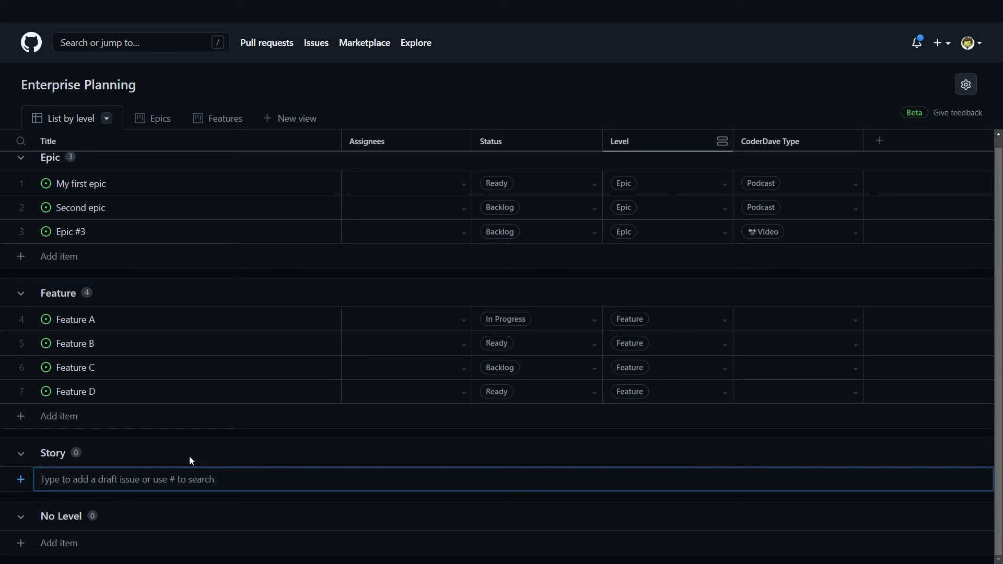
{"action": "type", "text": "#"}
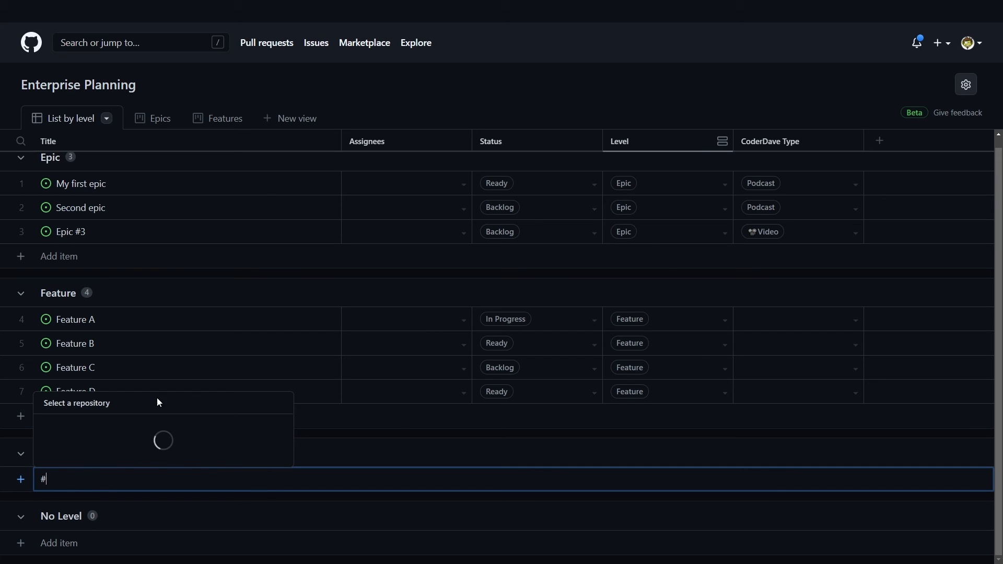
{"action": "key", "text": "BackSpace"}
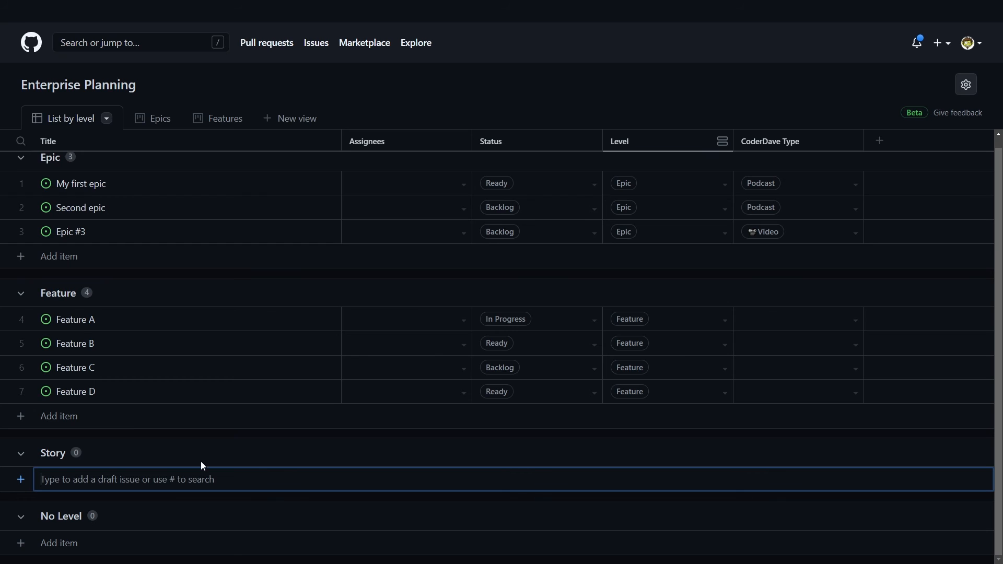
{"action": "type", "text": "This is a new Issue from CoderDave"}
{"action": "key", "text": "Return"}
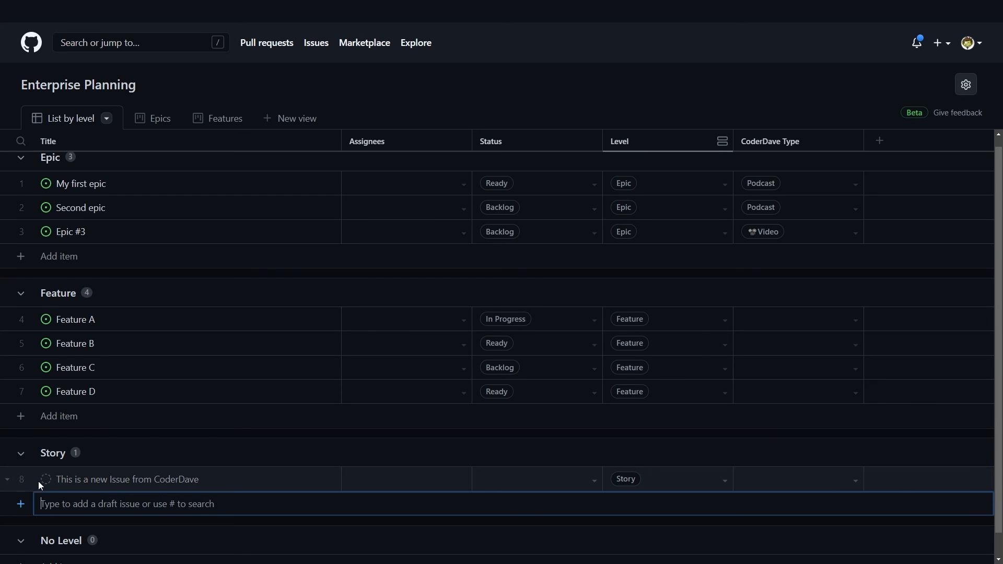
{"action": "double_click", "coordinate": [224, 488]}
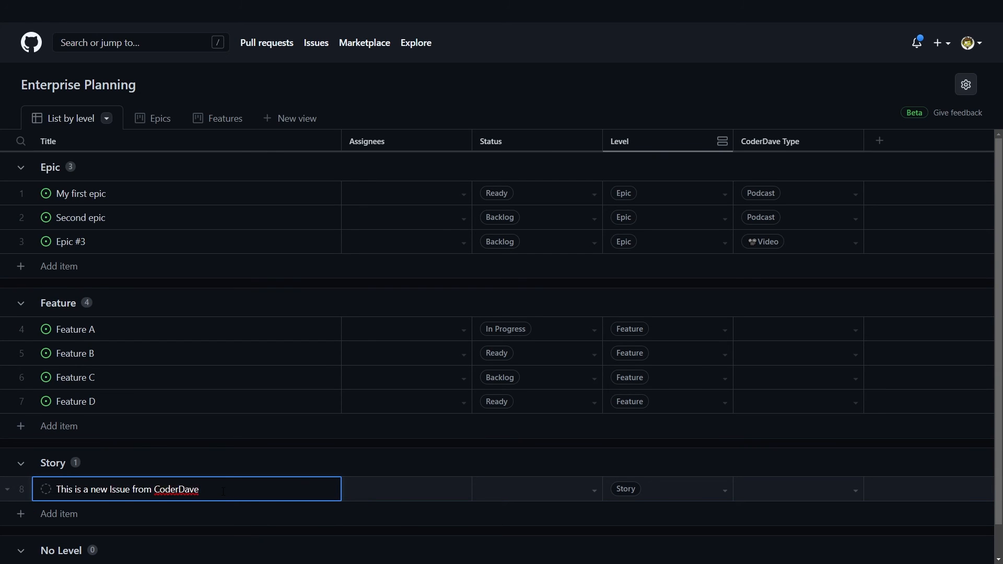
{"action": "type", "text": "changed"}
{"action": "key", "text": "Return"}
Step: Set the draft's Status to In Progress and its CoderDave Type to Podcast
{"action": "left_click", "coordinate": [592, 494]}
{"action": "left_click", "coordinate": [504, 438]}
{"action": "left_click", "coordinate": [793, 490]}
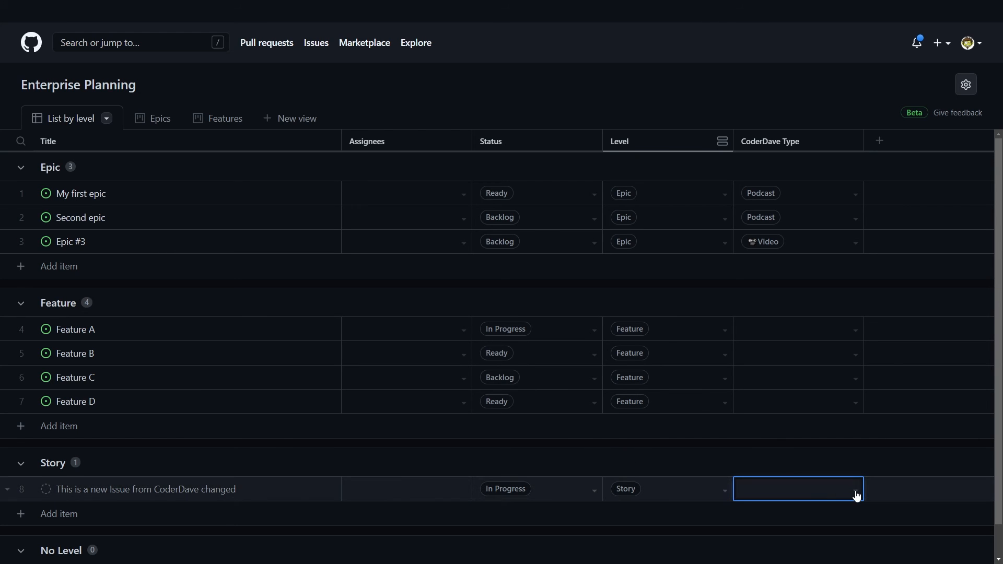
{"action": "left_click", "coordinate": [856, 495]}
{"action": "left_click", "coordinate": [795, 461]}
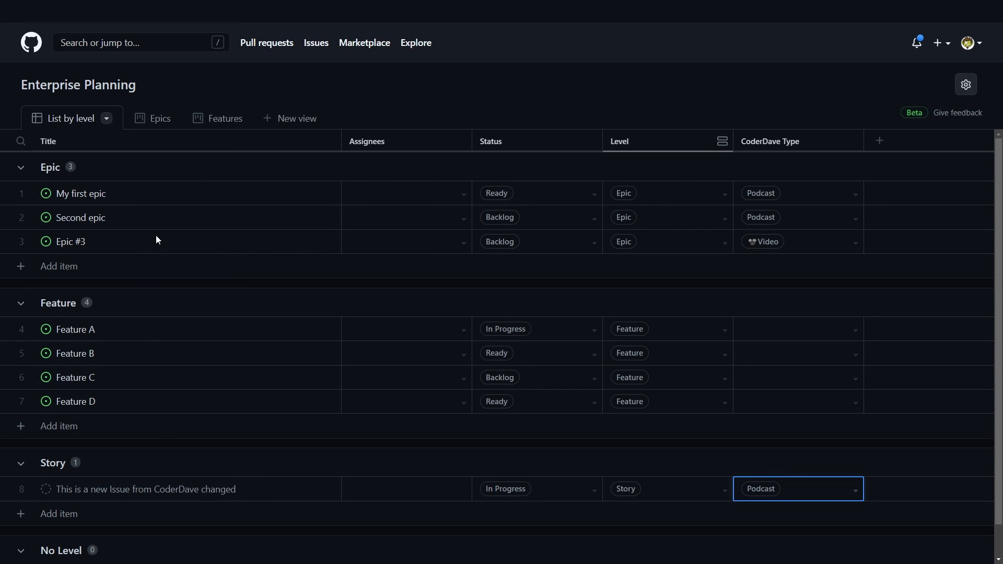
Step: Remove the Level grouping and add a draft item named 'New one' at the bottom
{"action": "left_click", "coordinate": [722, 141]}
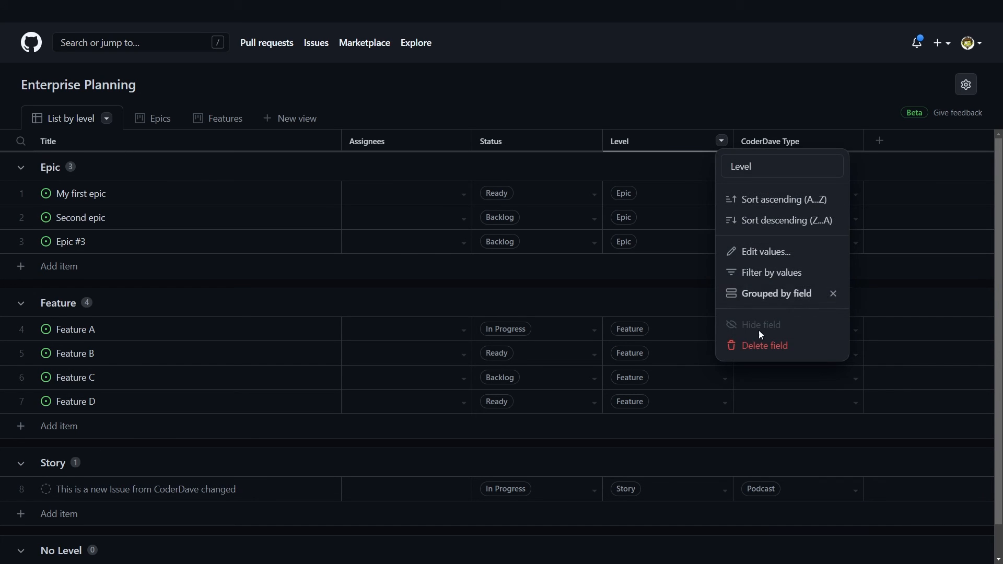
{"action": "left_click", "coordinate": [835, 290]}
{"action": "left_click", "coordinate": [94, 359]}
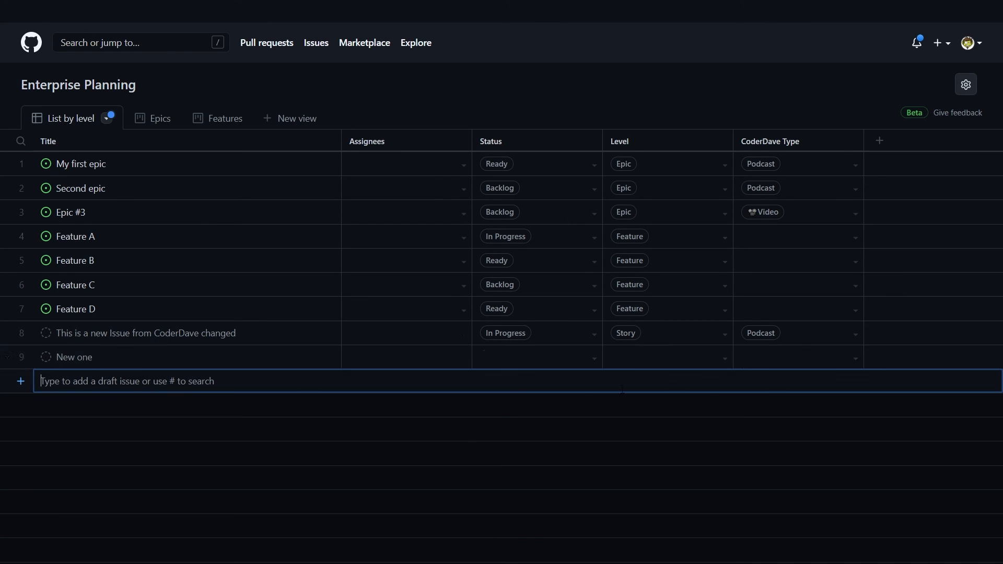
{"action": "left_click", "coordinate": [461, 397]}
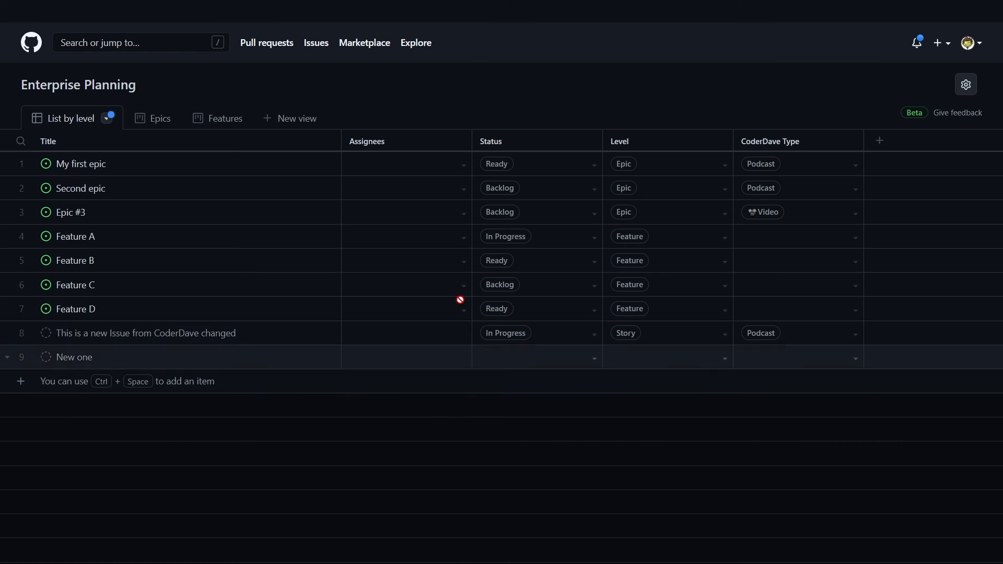
Step: Discard the unsaved view changes so the table is grouped by Level again
{"action": "left_click", "coordinate": [108, 119]}
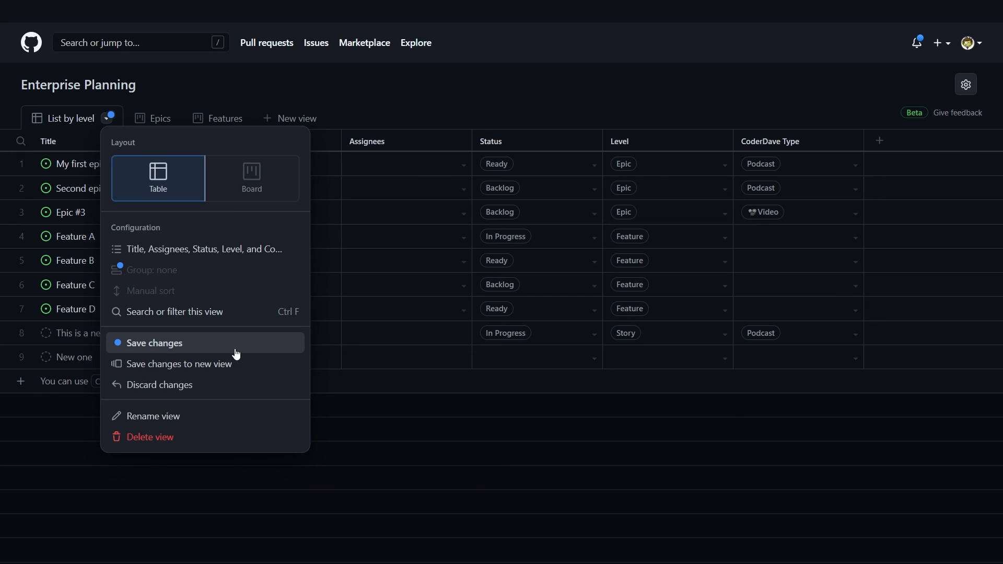
{"action": "key", "text": "ctrl+1"}
{"action": "left_click", "coordinate": [134, 328]}
{"action": "left_click_drag", "start_coordinate": [74, 218], "coordinate": [2, 245]}
{"action": "left_click_drag", "start_coordinate": [82, 231], "coordinate": [213, 231]}
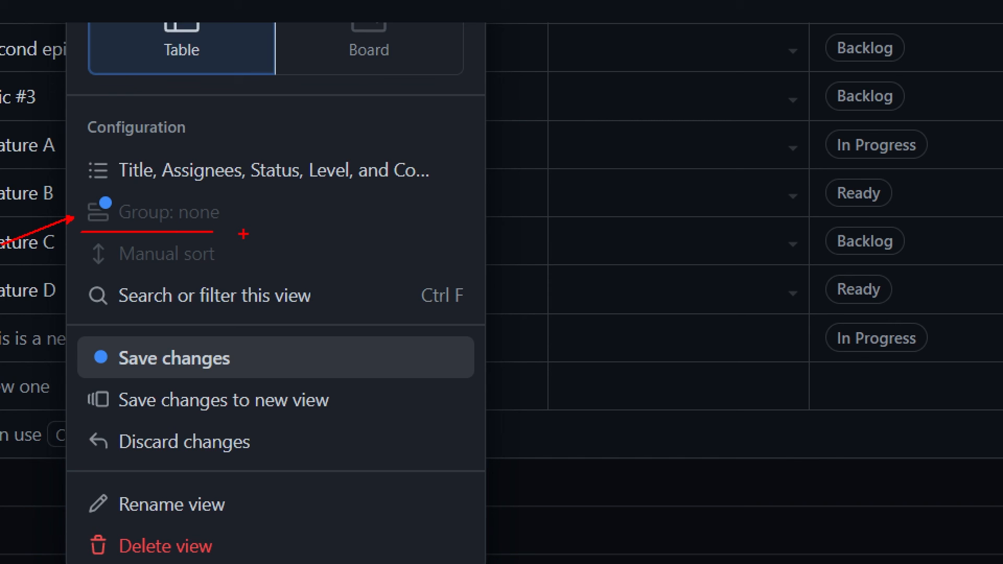
{"action": "key", "text": "Escape"}
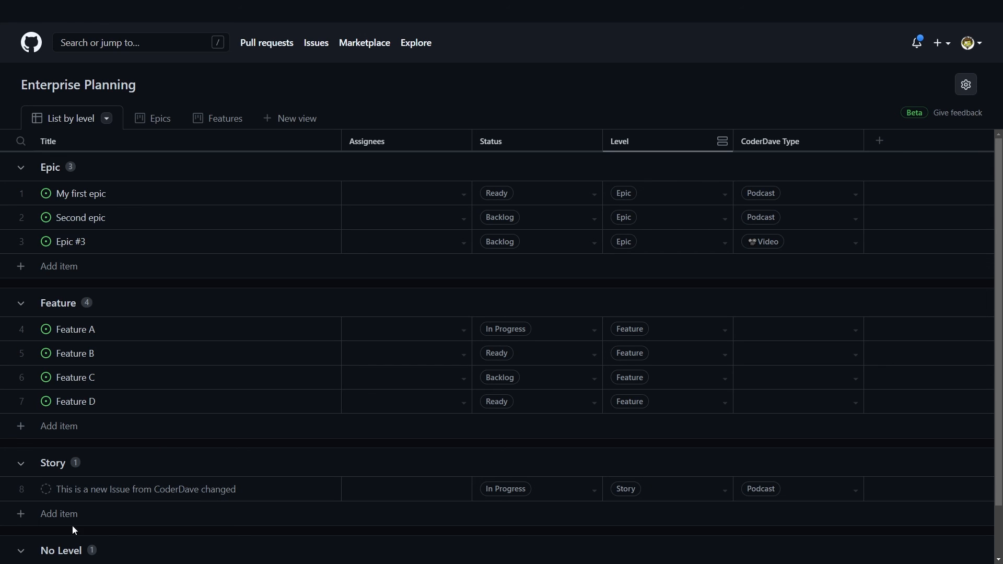
Step: Delete the 'This is a new Issue from CoderDave changed' draft from the project and confirm
{"action": "left_click", "coordinate": [8, 494]}
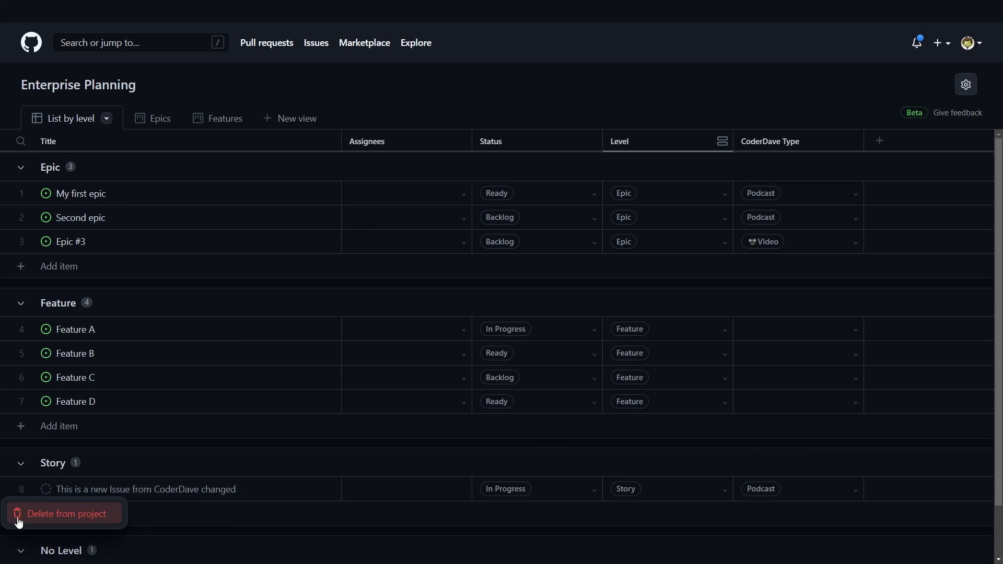
{"action": "left_click_drag", "start_coordinate": [51, 509], "coordinate": [238, 501]}
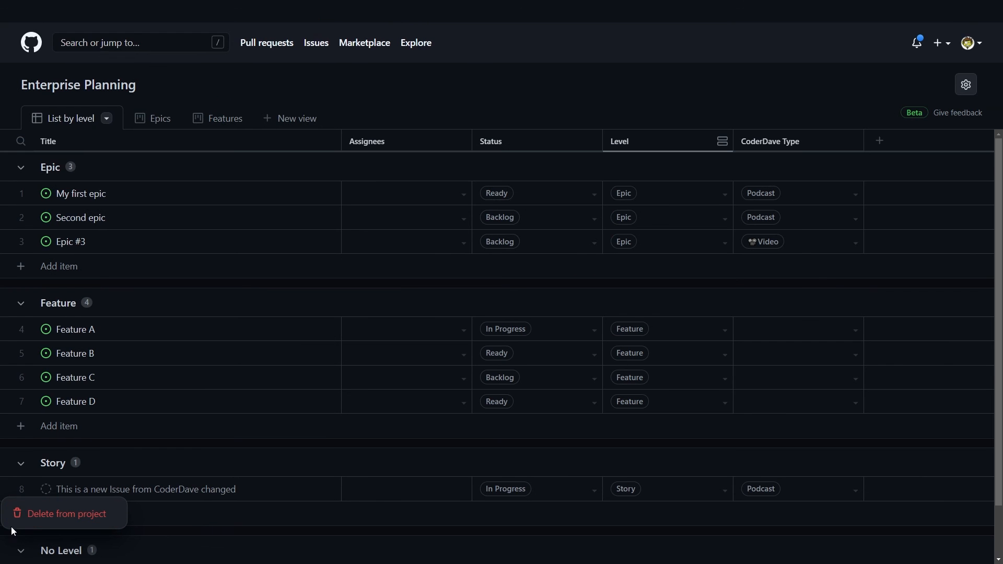
{"action": "left_click", "coordinate": [17, 522]}
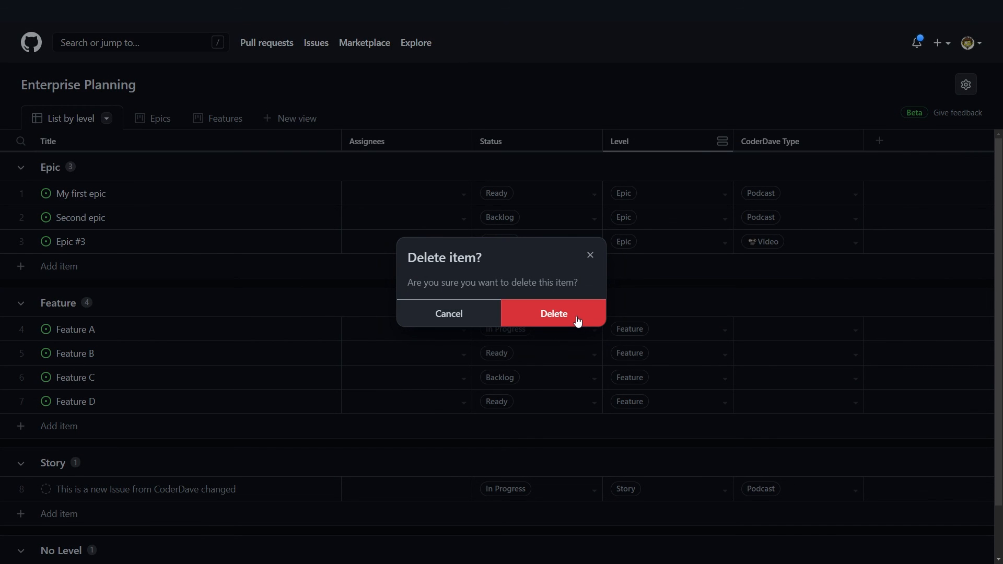
{"action": "left_click", "coordinate": [558, 316]}
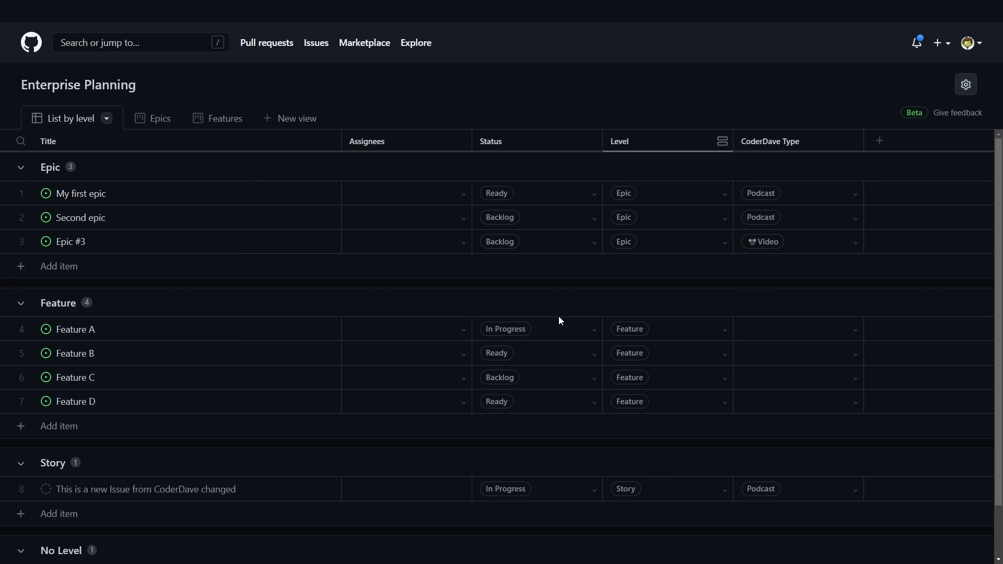